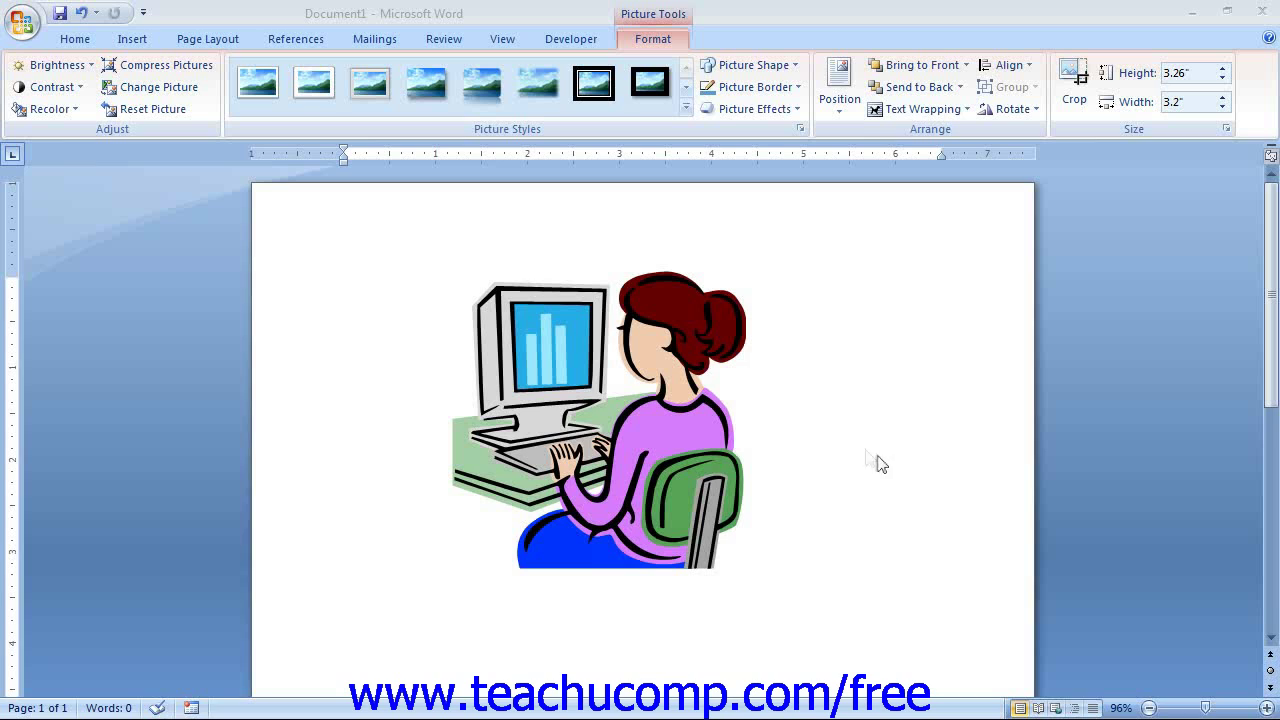
Select the clip-art picture, open the Format Picture dialog for it and move the dialog clear of the picture.
{"action": "left_click", "coordinate": [694, 397]}
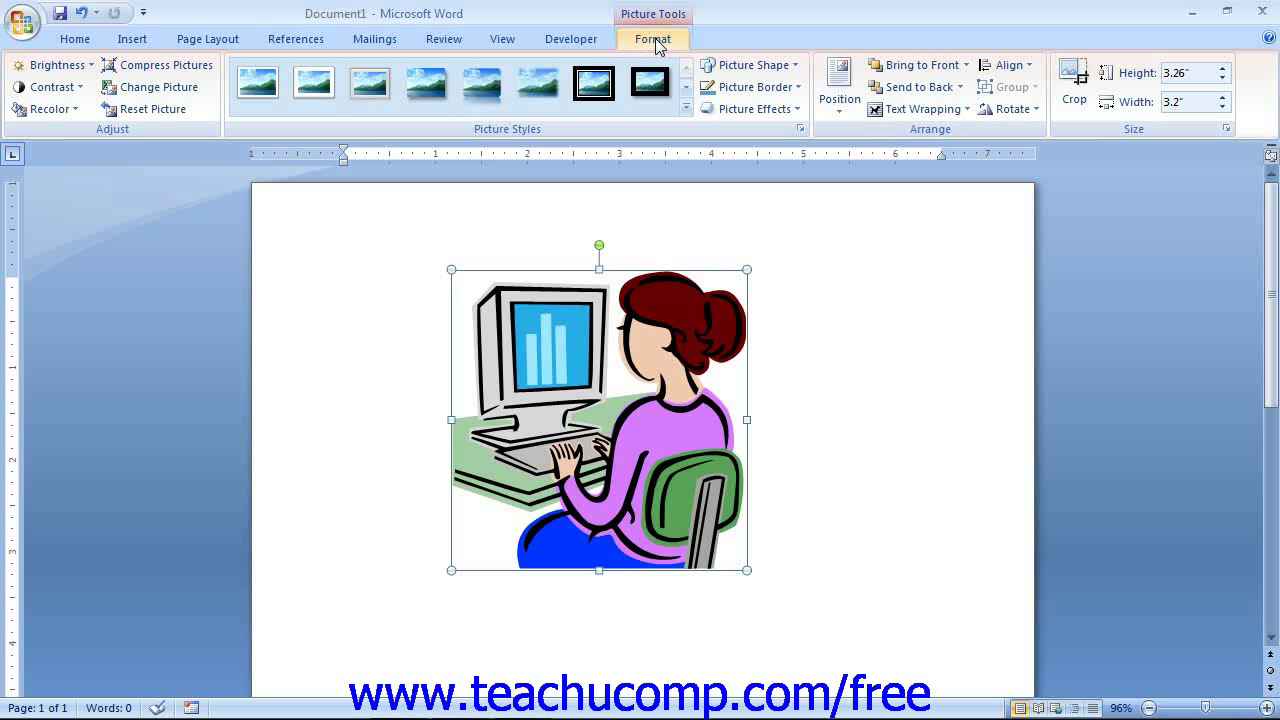
{"action": "left_click", "coordinate": [800, 130]}
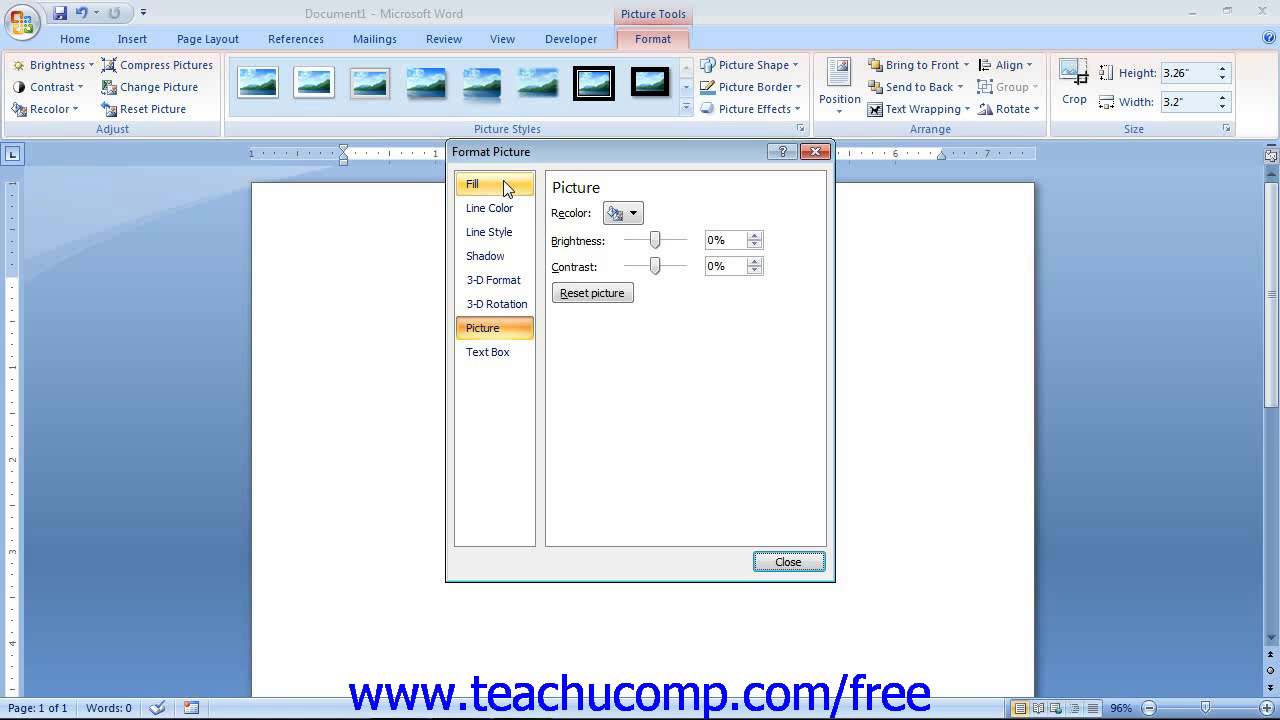
{"action": "left_click_drag", "start_coordinate": [563, 148], "coordinate": [900, 203]}
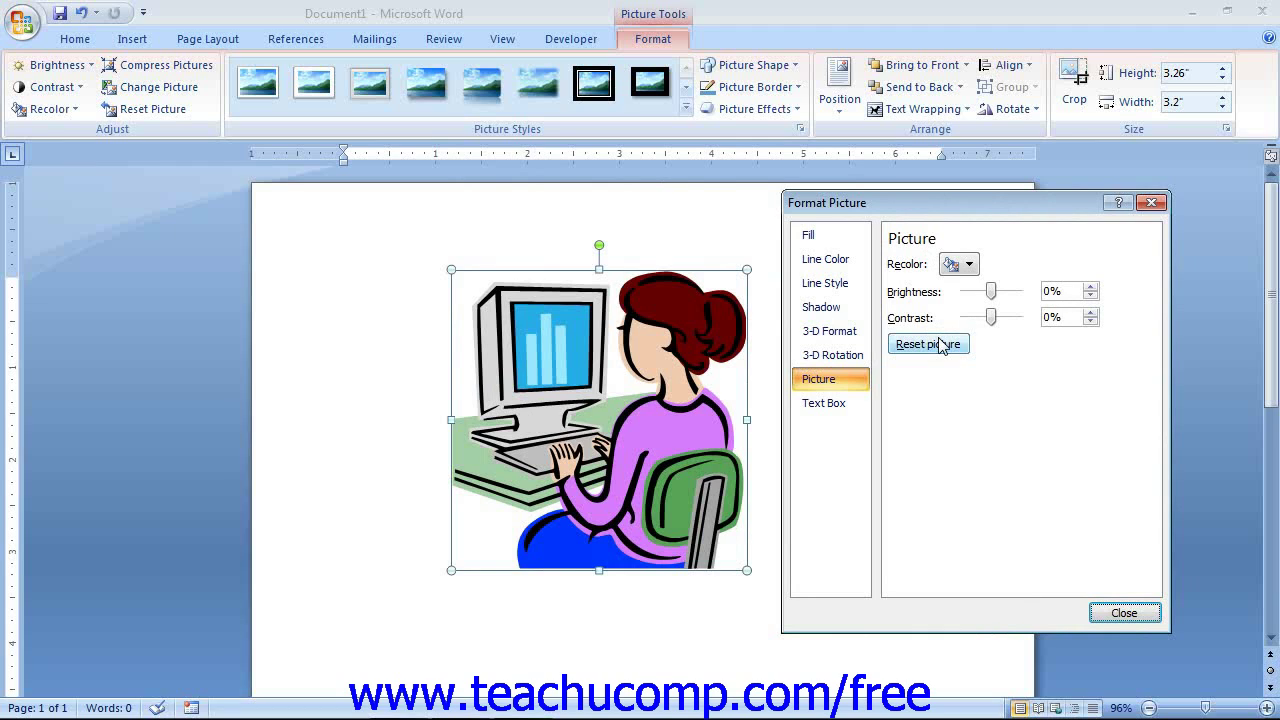
Review the picture formatting categories from Fill through Text Box, returning to the Picture settings.
{"action": "left_click", "coordinate": [840, 238]}
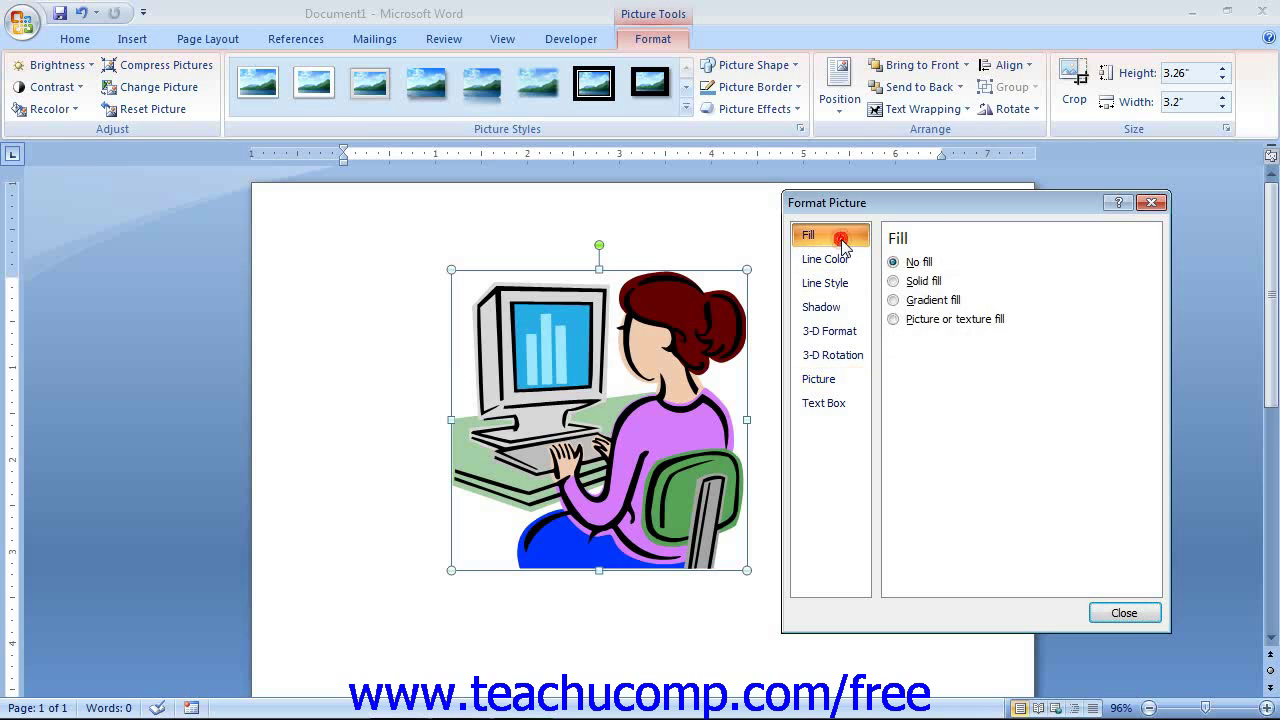
{"action": "left_click", "coordinate": [850, 261]}
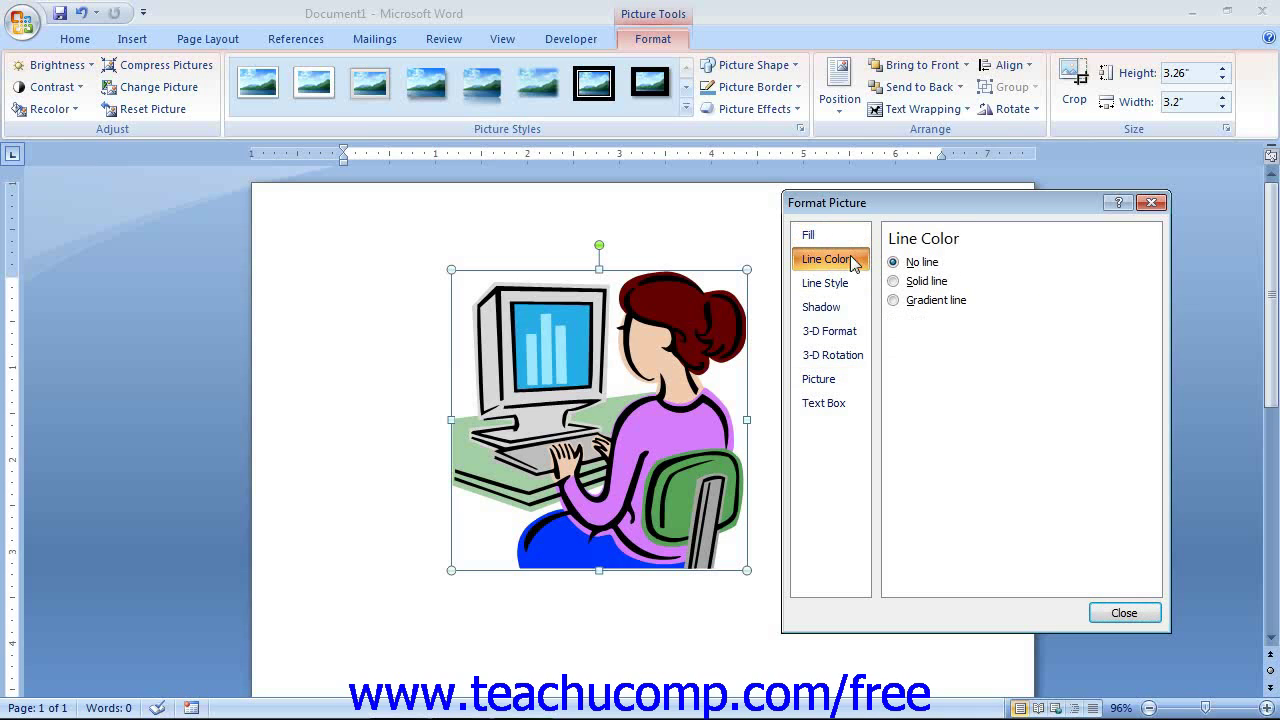
{"action": "left_click", "coordinate": [852, 283]}
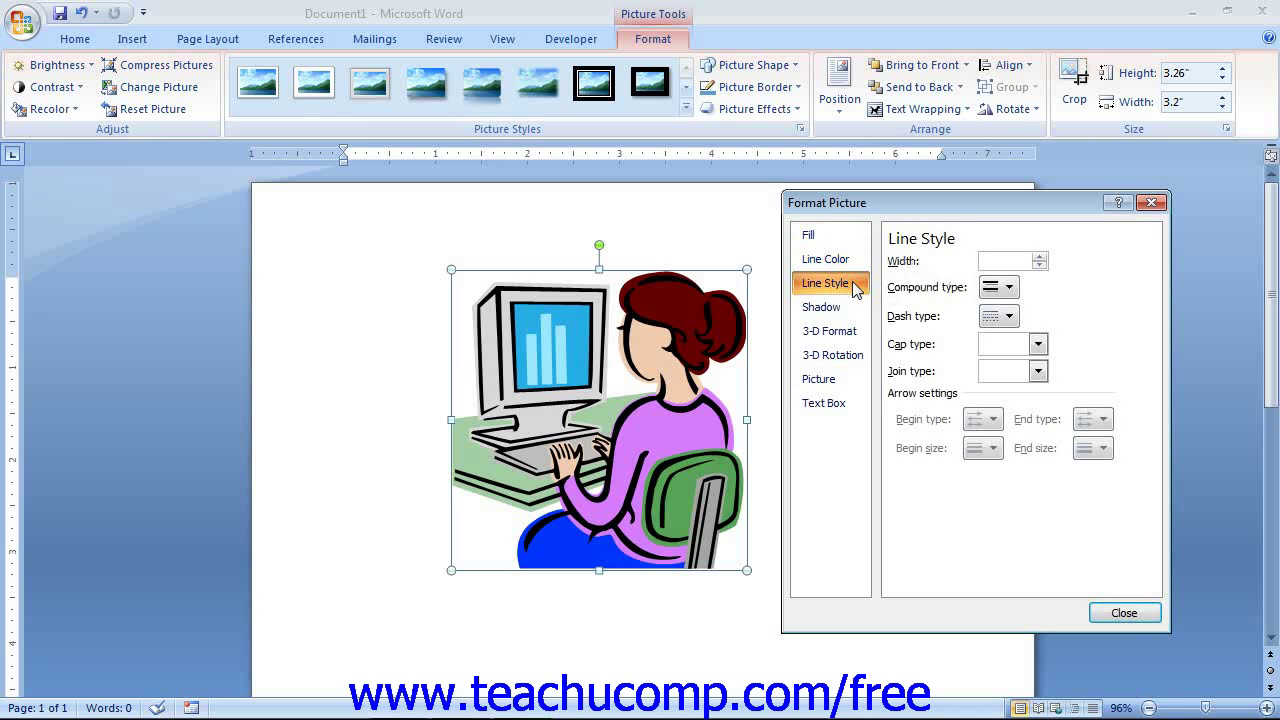
{"action": "left_click", "coordinate": [846, 307]}
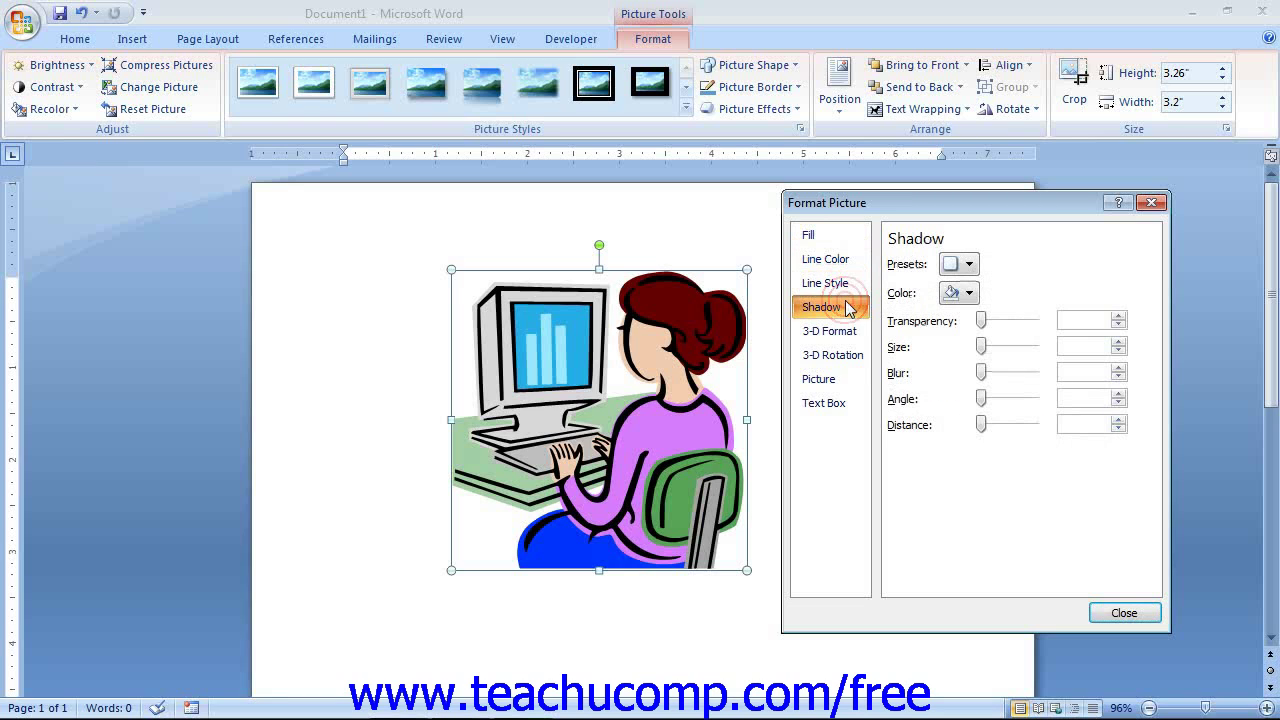
{"action": "left_click", "coordinate": [847, 333]}
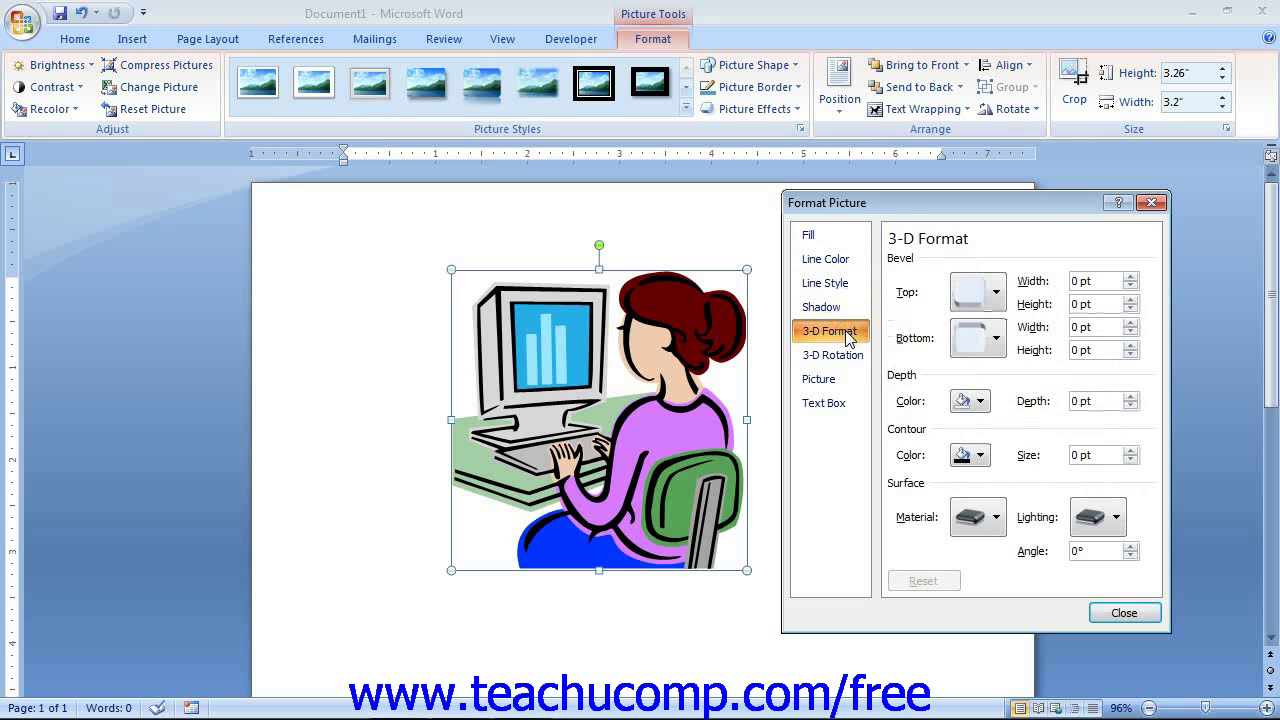
{"action": "left_click", "coordinate": [847, 356]}
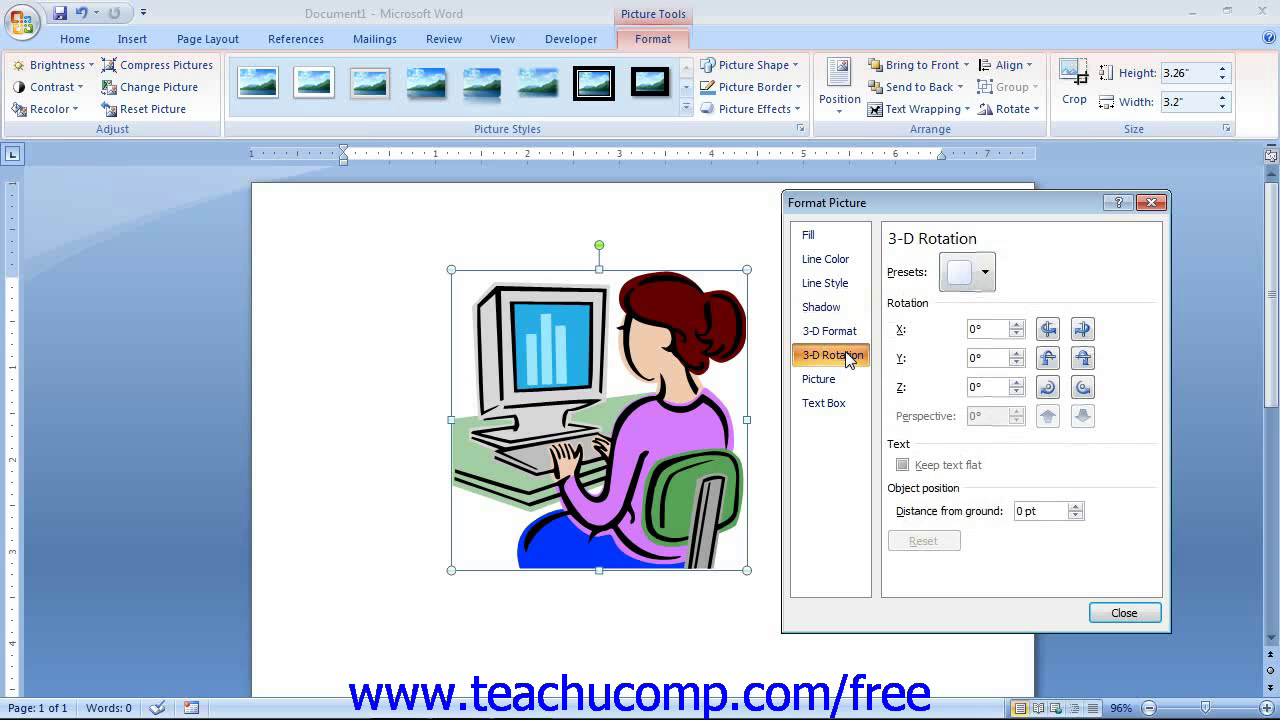
{"action": "left_click", "coordinate": [847, 380]}
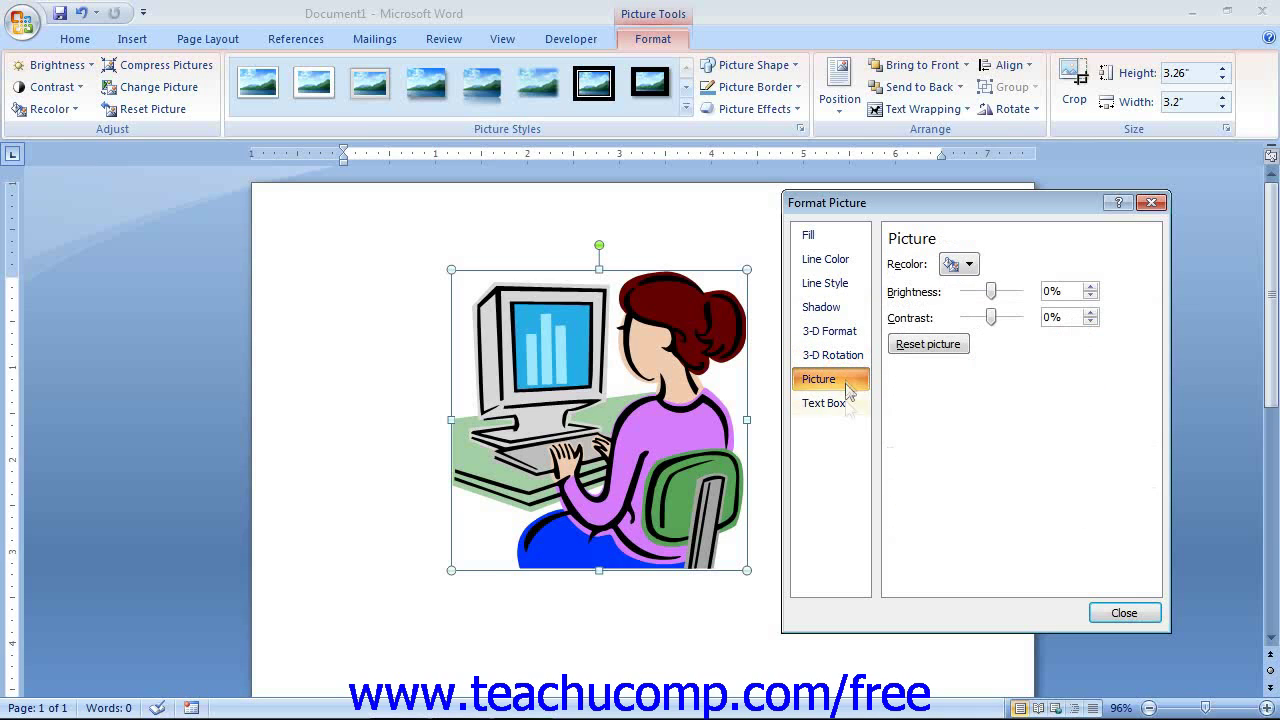
{"action": "left_click", "coordinate": [847, 408]}
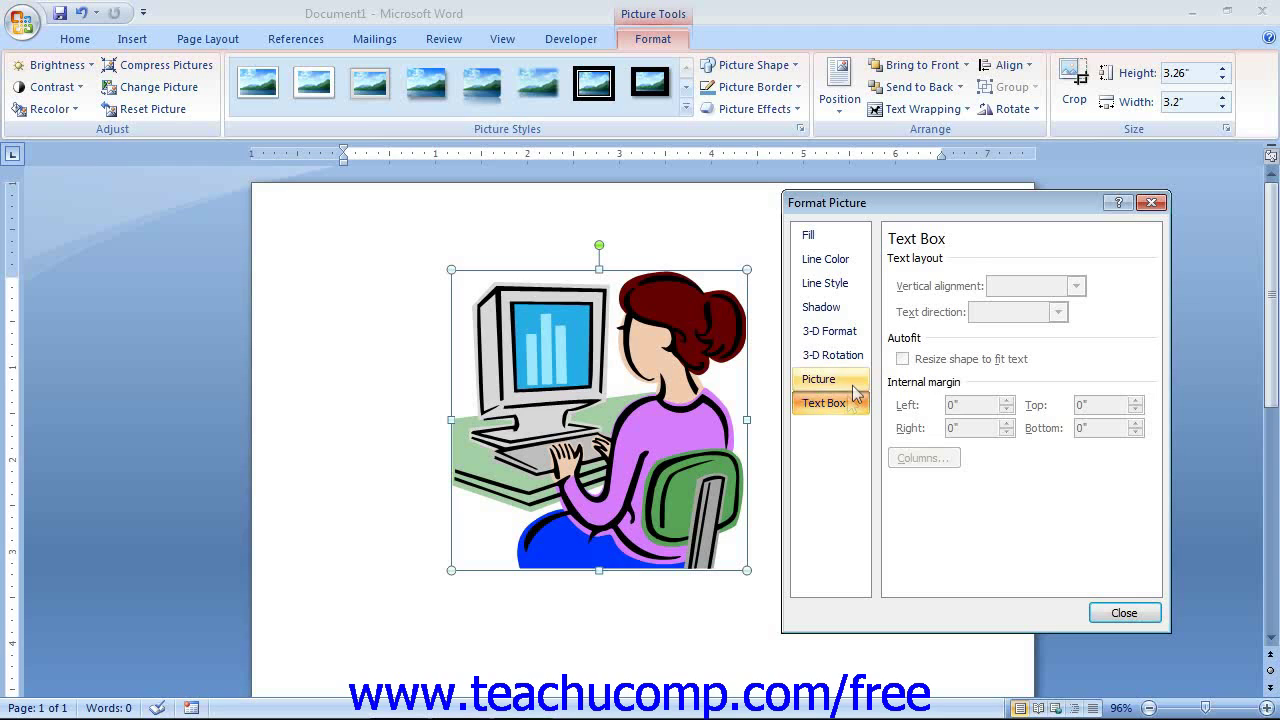
{"action": "left_click", "coordinate": [845, 380]}
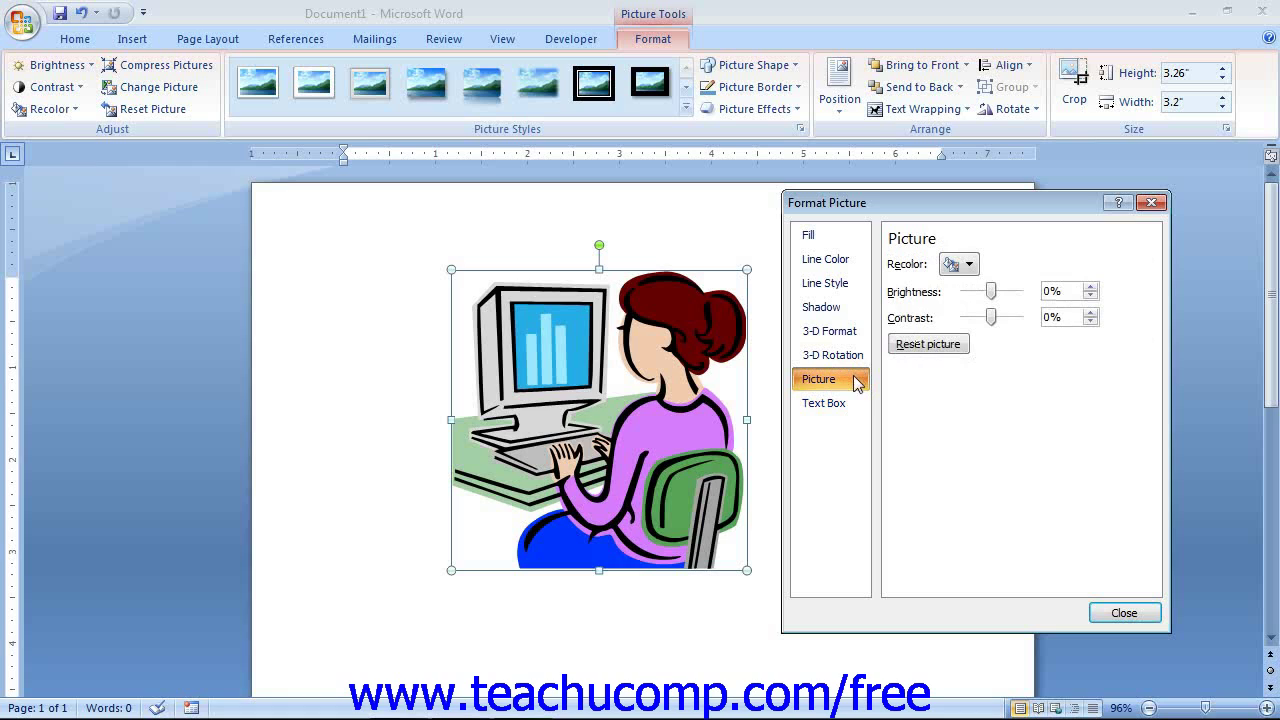
Give the picture background a solid fill in the orange theme color.
{"action": "left_click", "coordinate": [848, 237]}
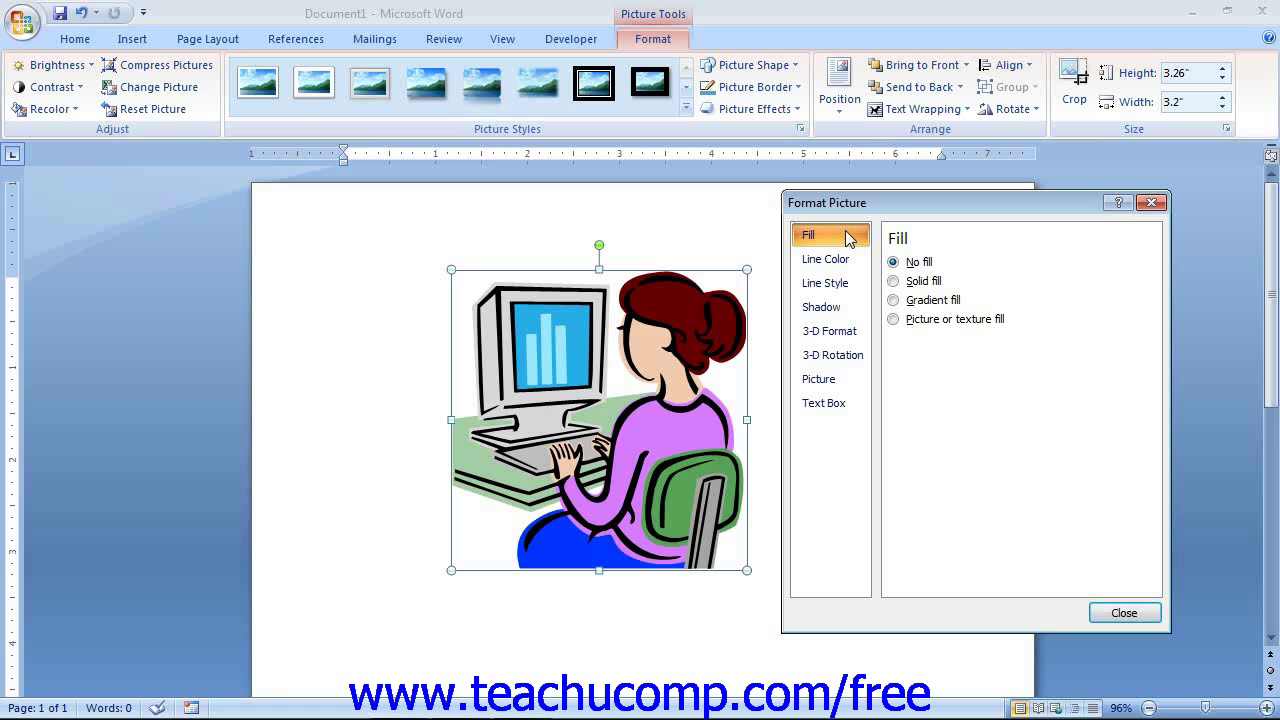
{"action": "left_click", "coordinate": [906, 264]}
{"action": "left_click", "coordinate": [900, 281]}
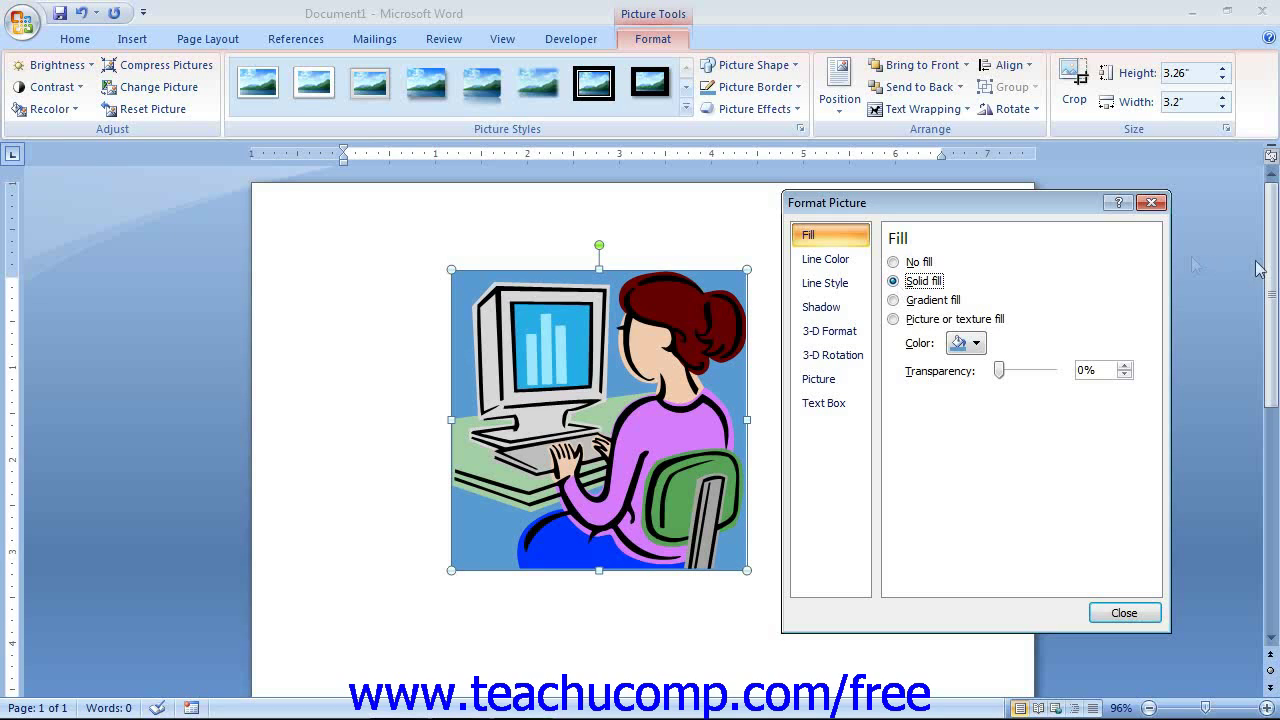
{"action": "left_click", "coordinate": [970, 345]}
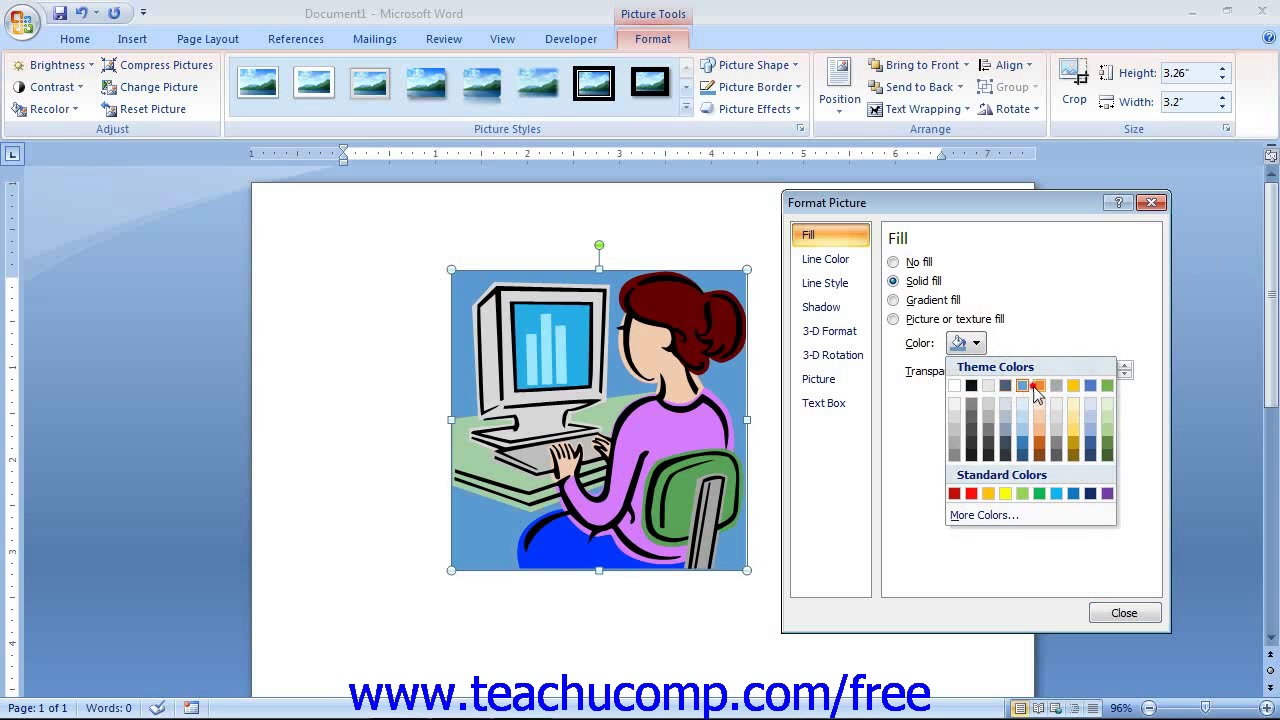
{"action": "left_click", "coordinate": [1038, 387]}
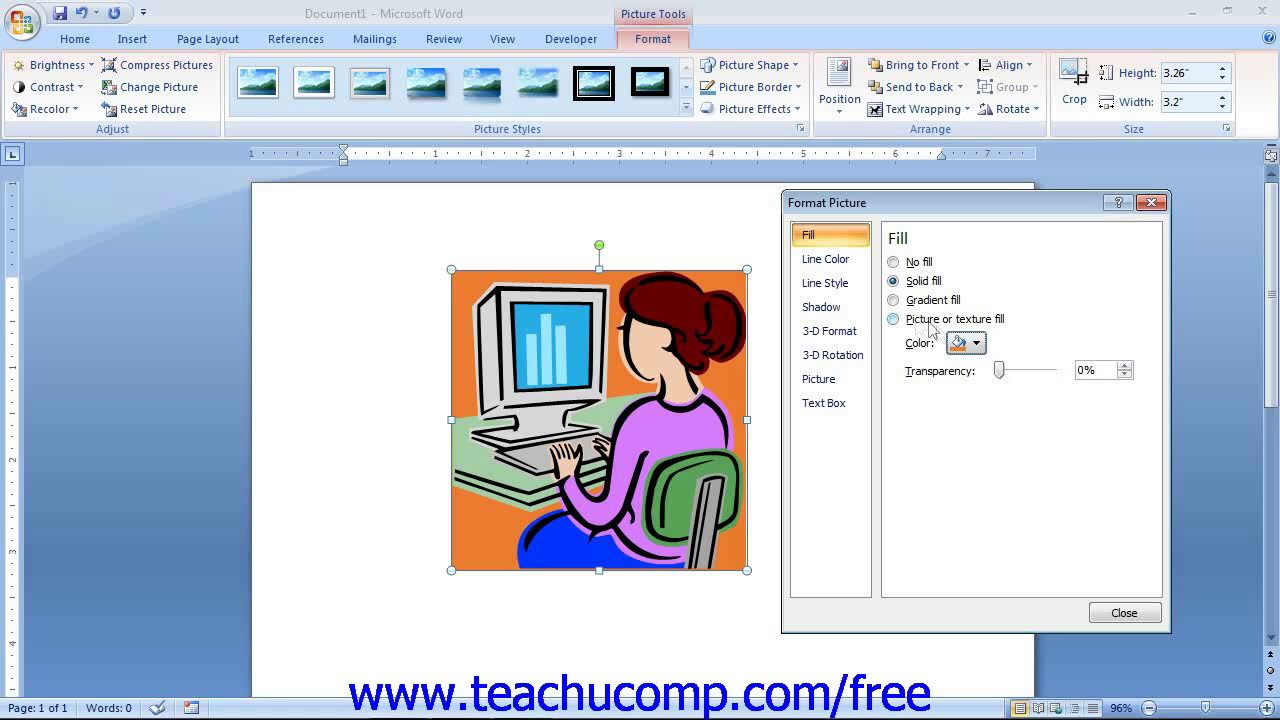
Switch the picture's background to a gradient fill of type Linear, and review its preset colors and directions.
{"action": "left_click", "coordinate": [893, 300]}
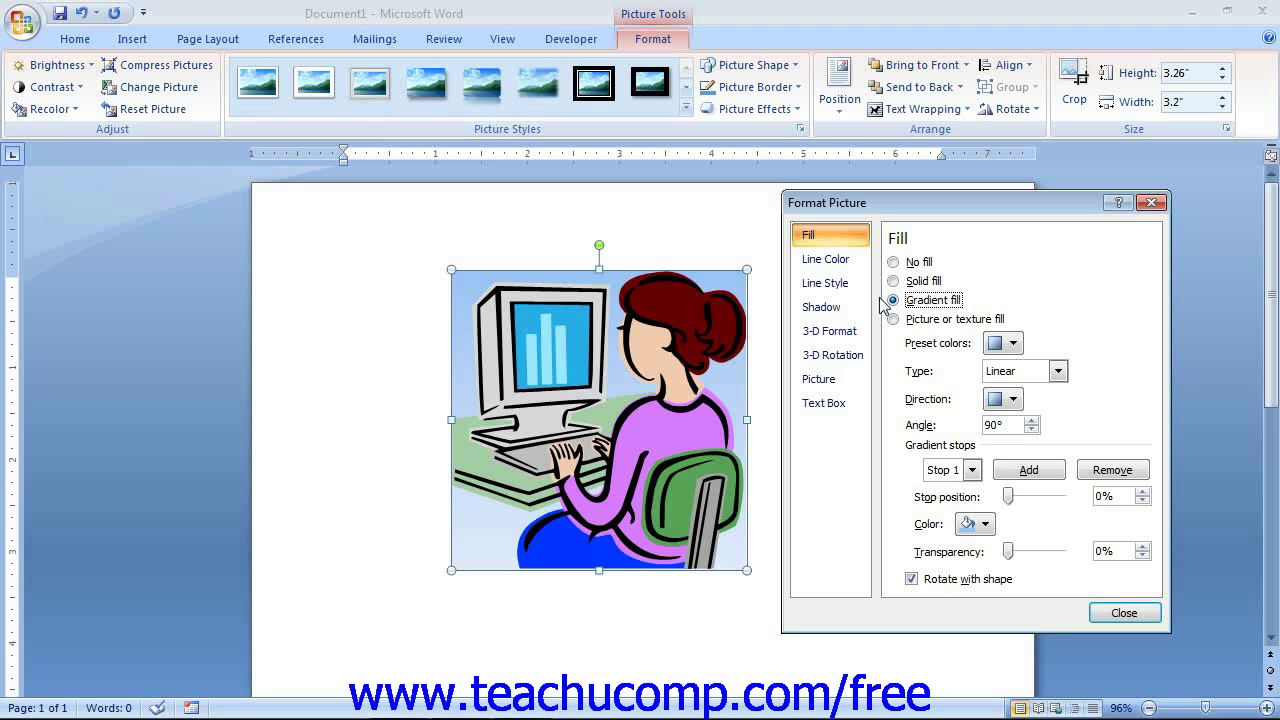
{"action": "left_click", "coordinate": [997, 343]}
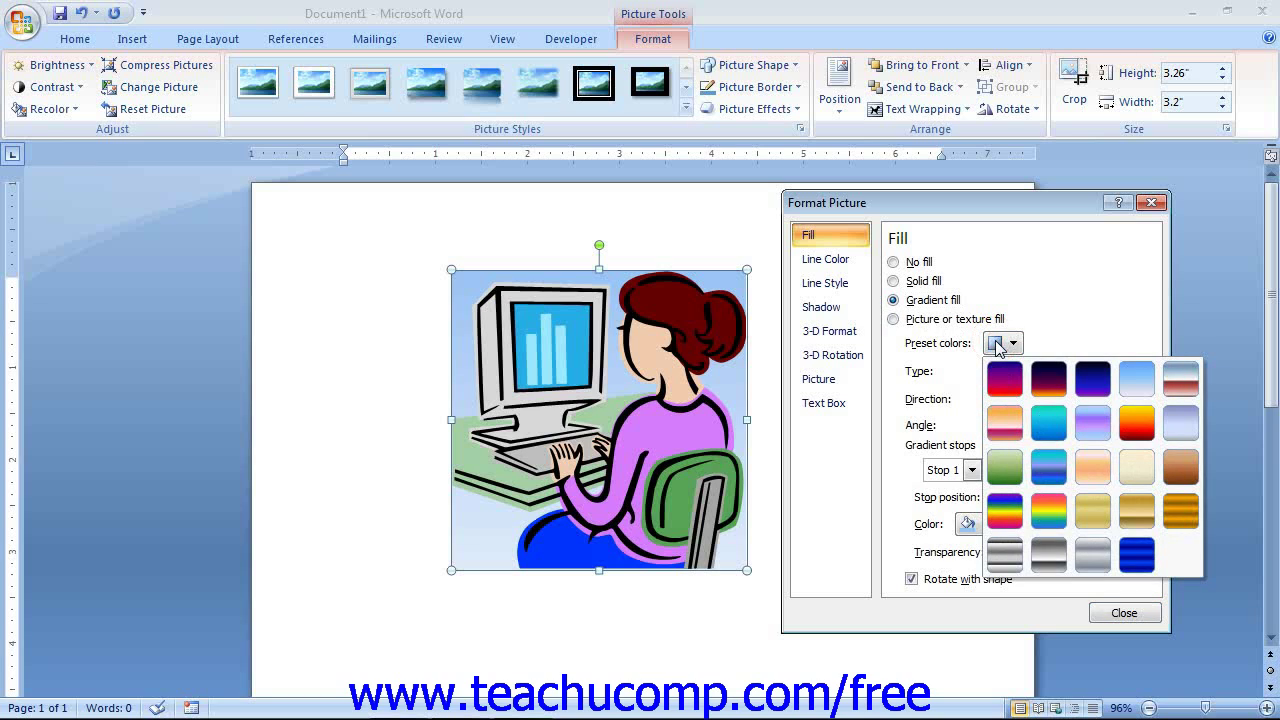
{"action": "left_click", "coordinate": [998, 345]}
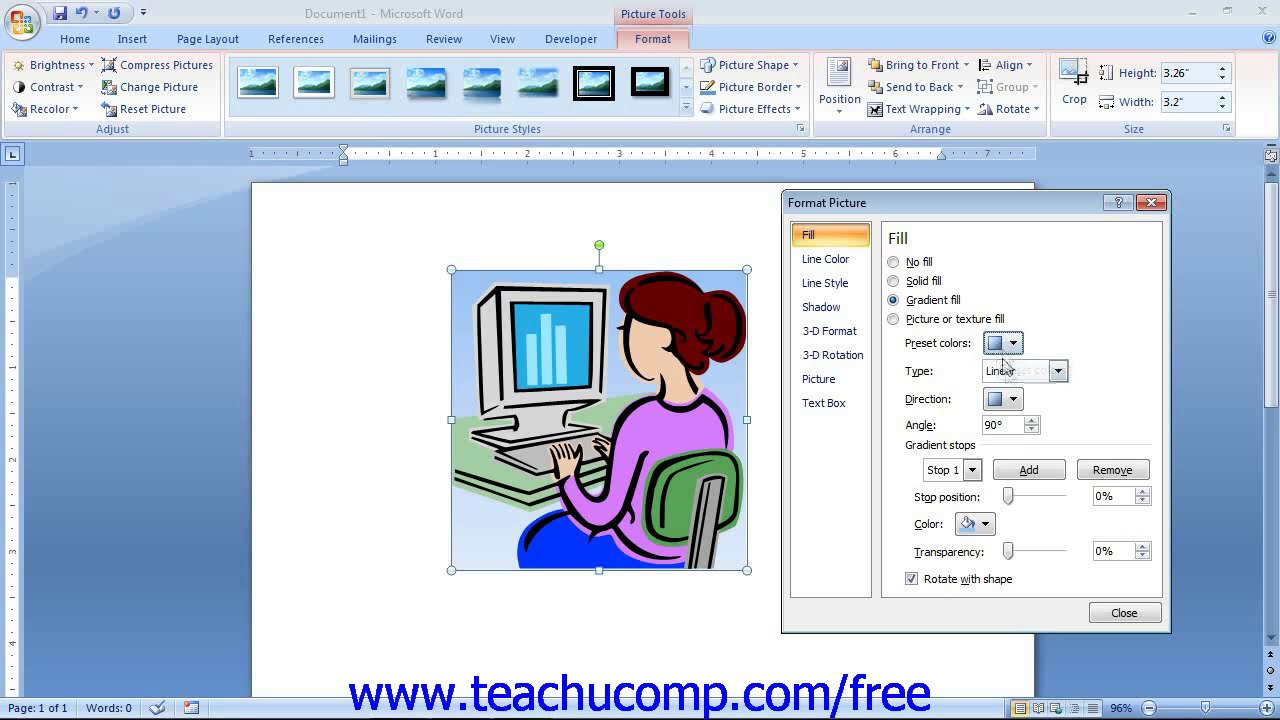
{"action": "left_click", "coordinate": [1057, 371]}
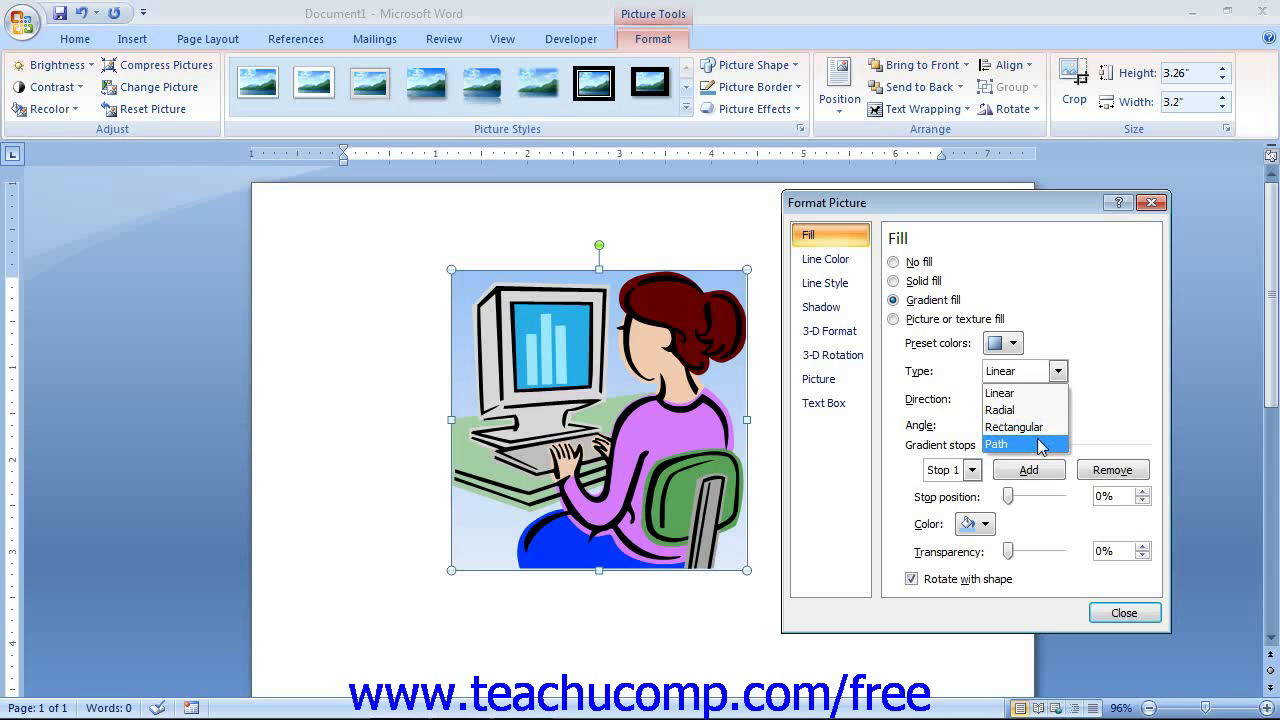
{"action": "left_click", "coordinate": [1045, 392]}
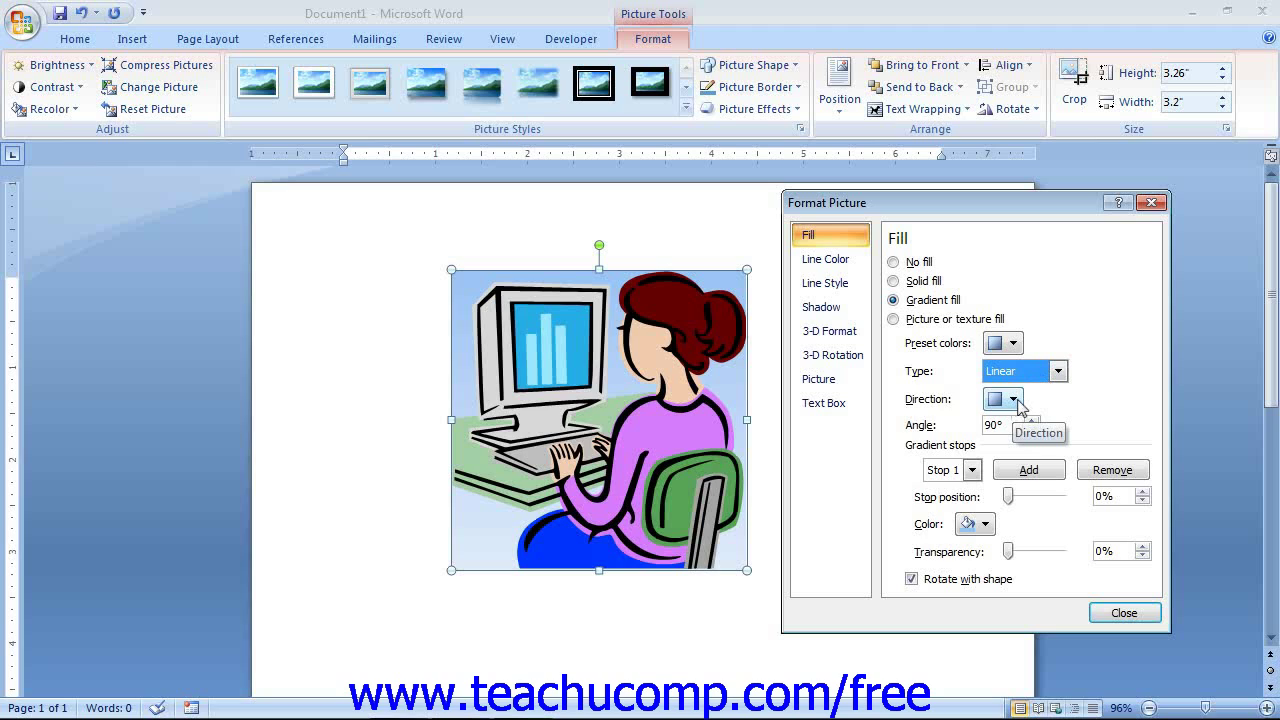
{"action": "left_click", "coordinate": [1020, 403]}
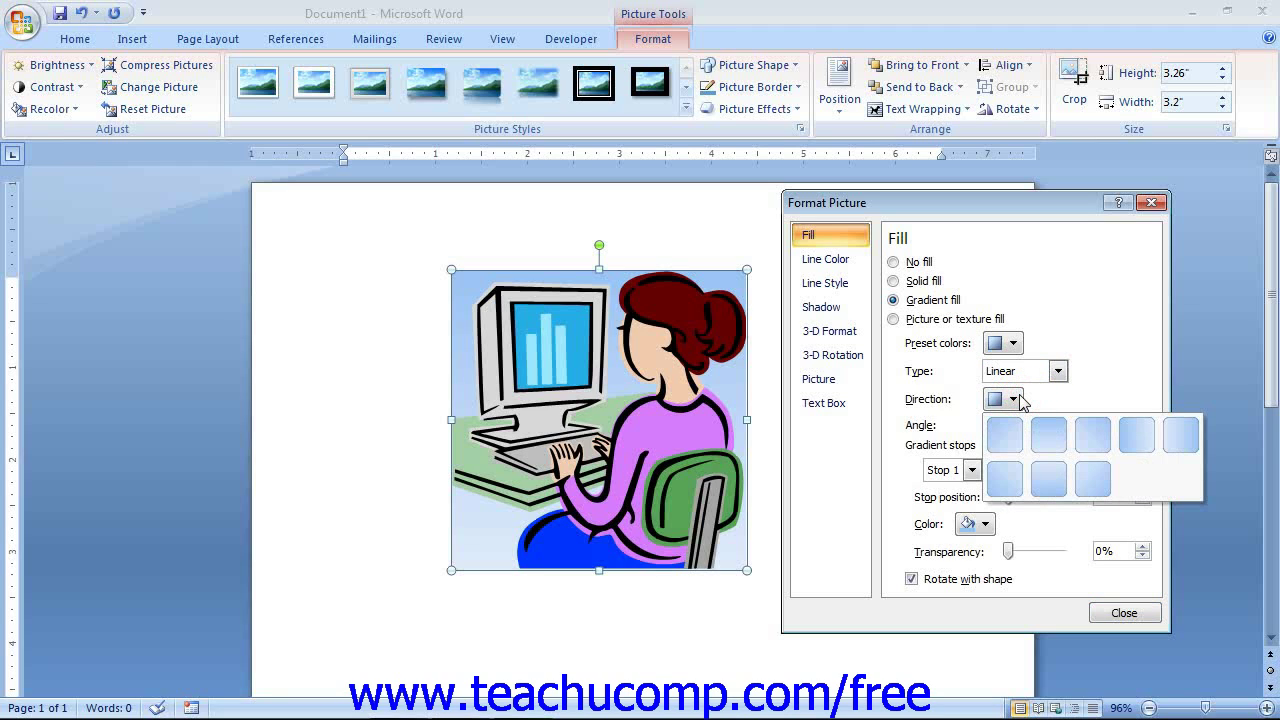
{"action": "left_click", "coordinate": [1020, 401]}
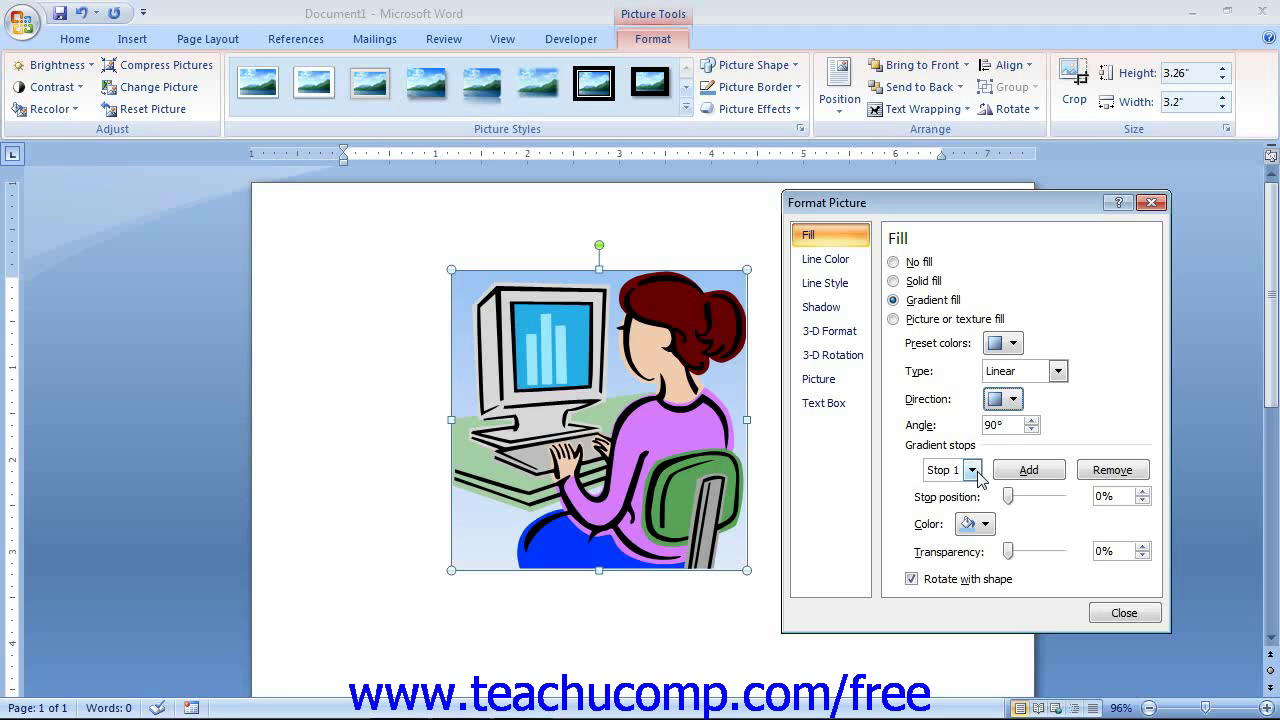
Examine the list of gradient stops, along with the position slider and color choices for Stop 1.
{"action": "left_click", "coordinate": [972, 470]}
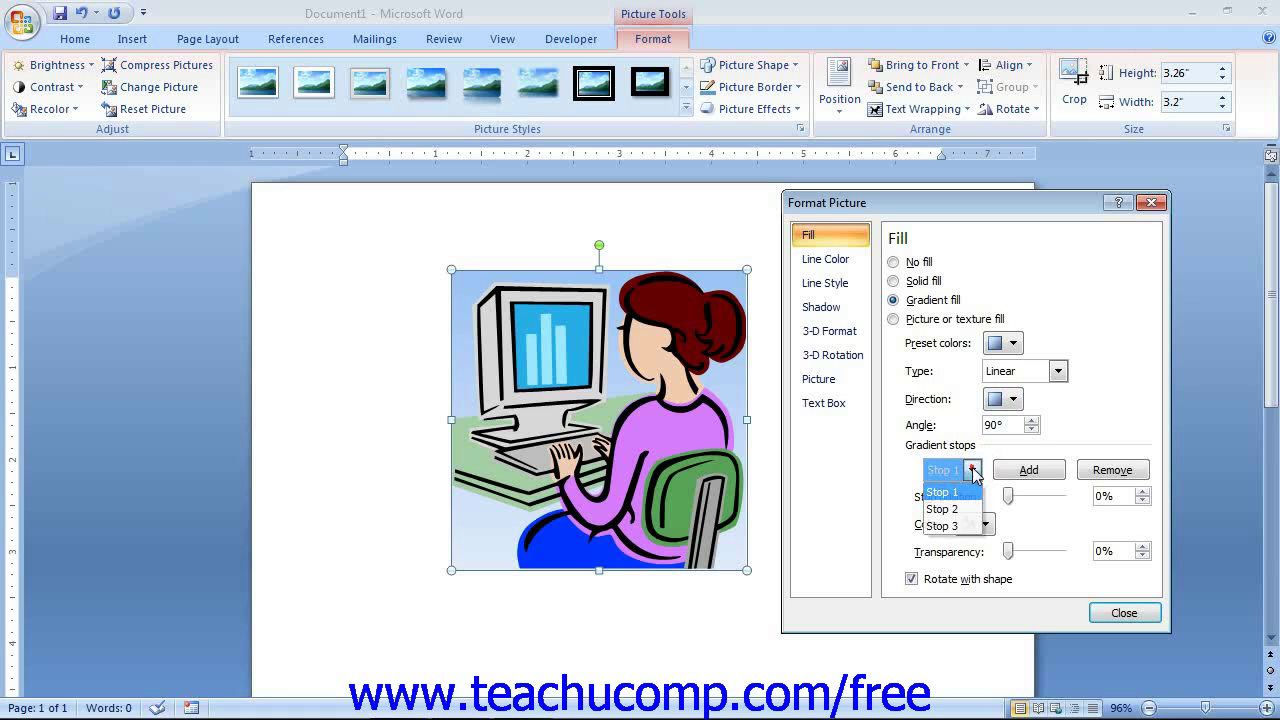
{"action": "left_click", "coordinate": [973, 470]}
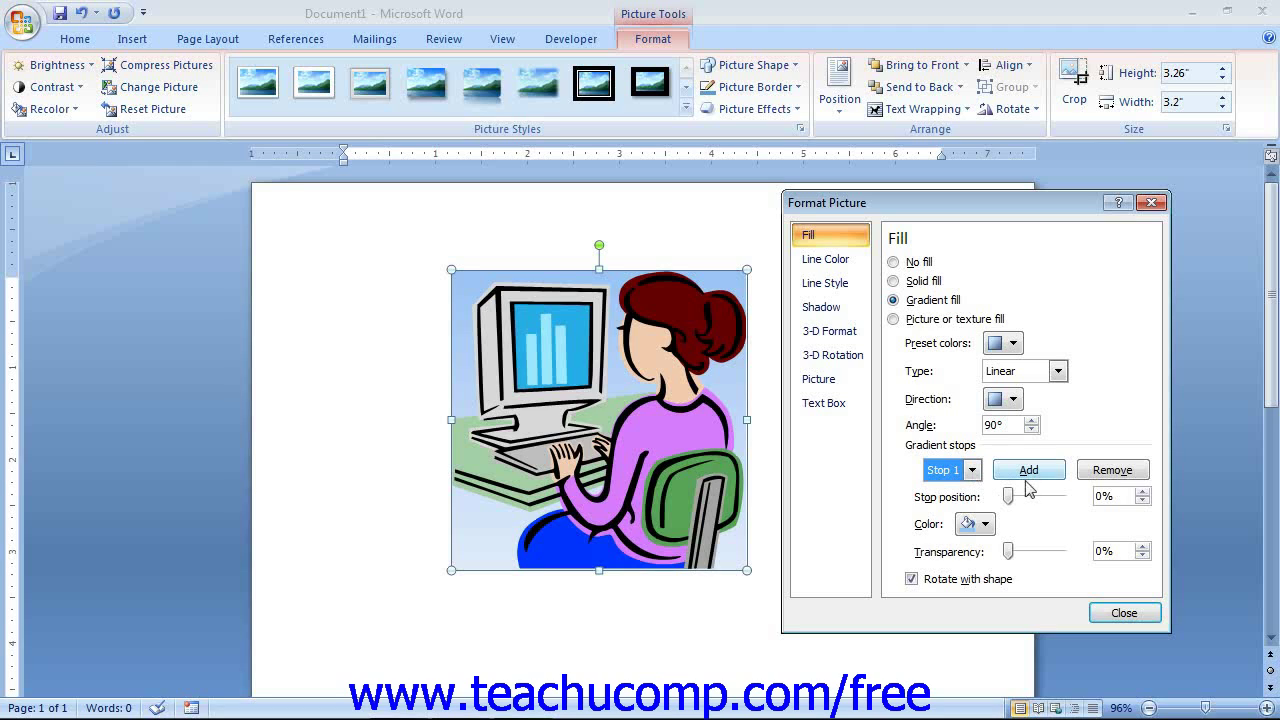
{"action": "mouse_move", "coordinate": [1008, 497]}
{"action": "left_mouse_down"}
{"action": "mouse_move", "coordinate": [1025, 500]}
{"action": "mouse_move", "coordinate": [1006, 505]}
{"action": "left_mouse_up"}
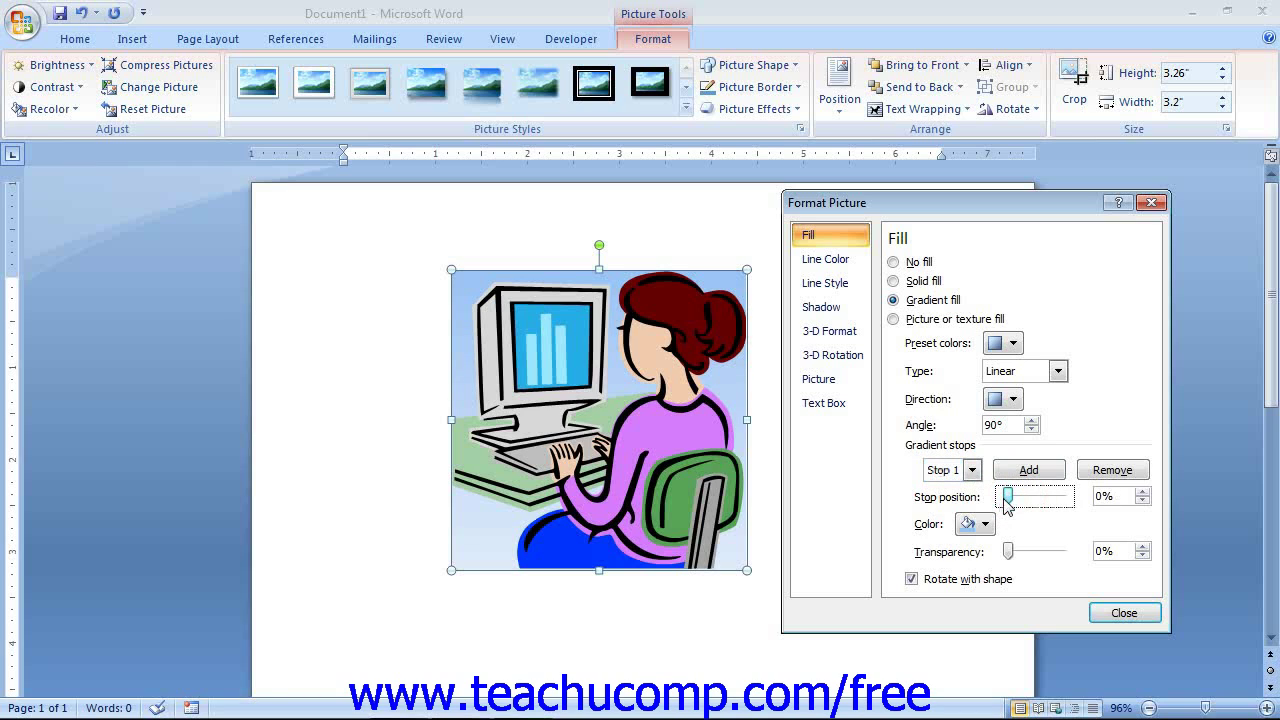
{"action": "left_click", "coordinate": [988, 525]}
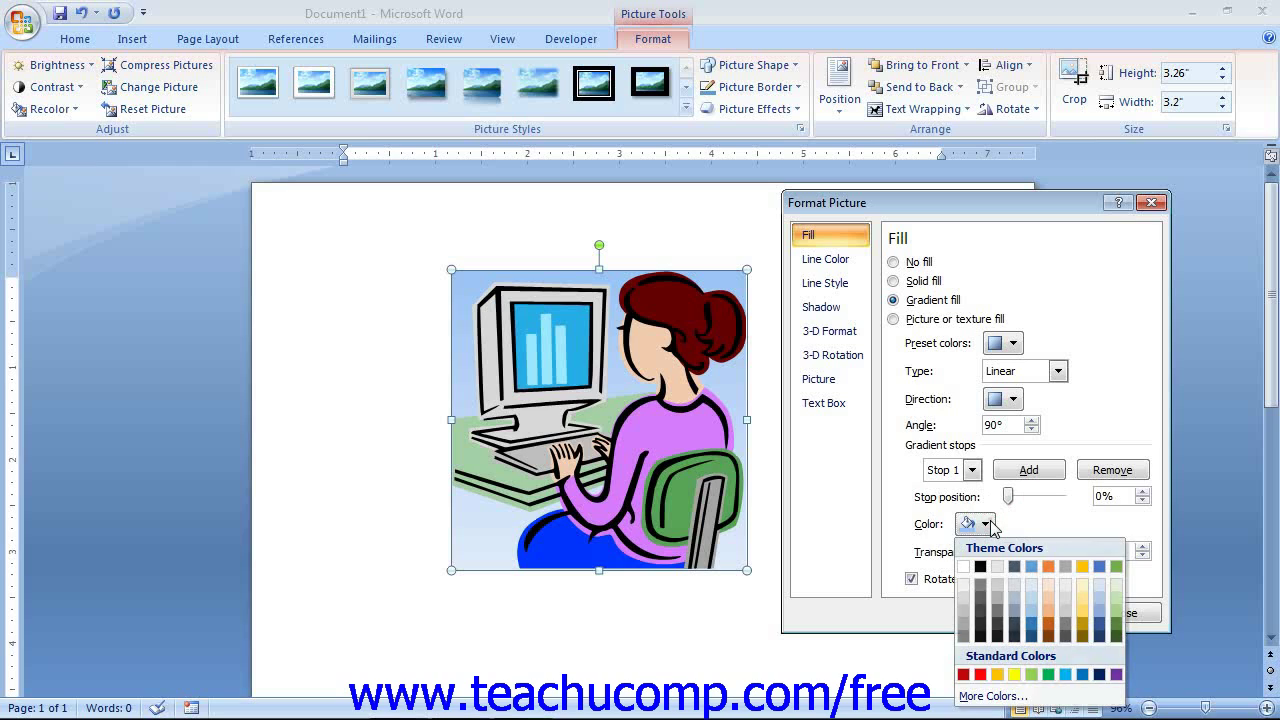
{"action": "left_click", "coordinate": [988, 525]}
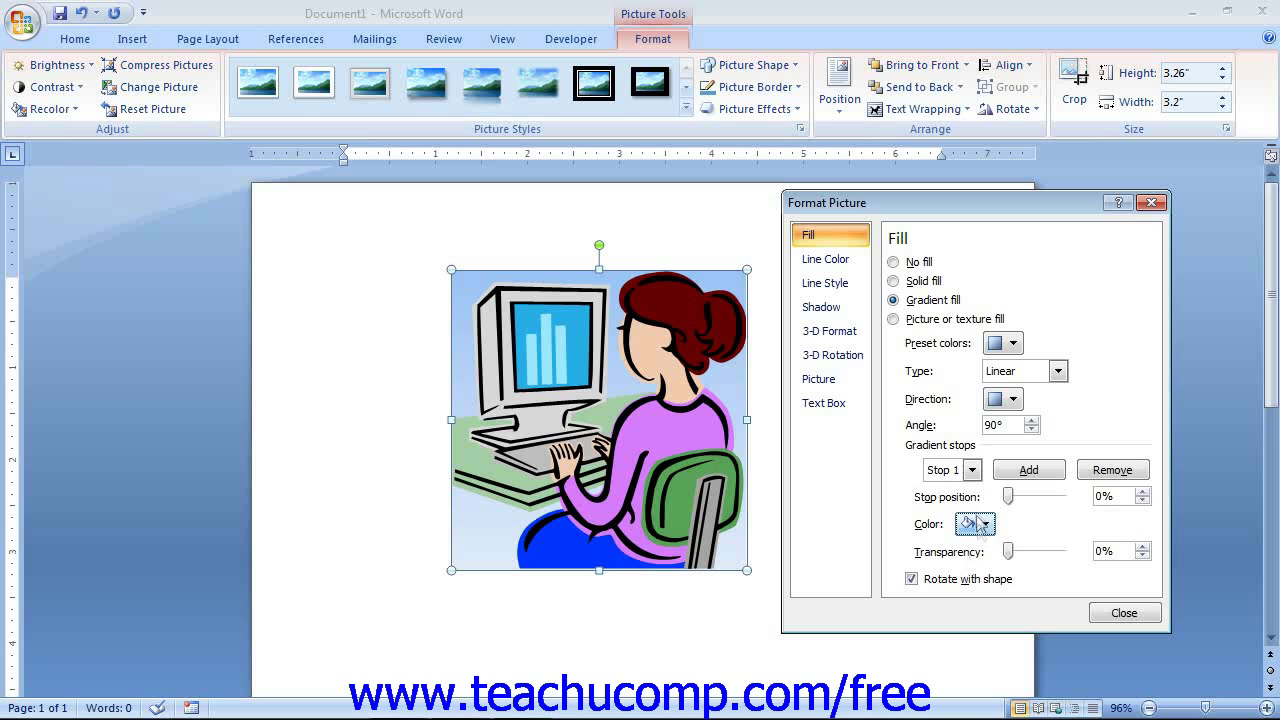
Remove gradient stops starting from Stop 2, add stops back until there are three, and check the stop list.
{"action": "left_click", "coordinate": [969, 470]}
{"action": "left_click", "coordinate": [962, 509]}
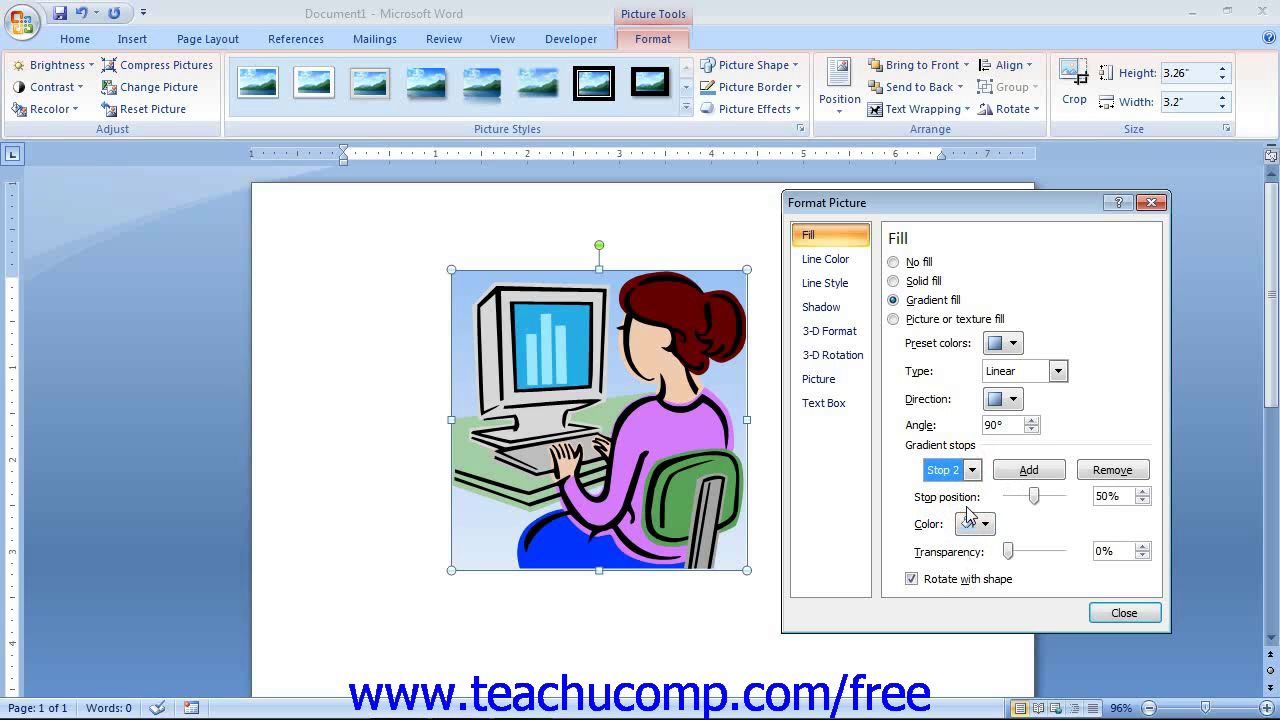
{"action": "left_click", "coordinate": [1097, 470]}
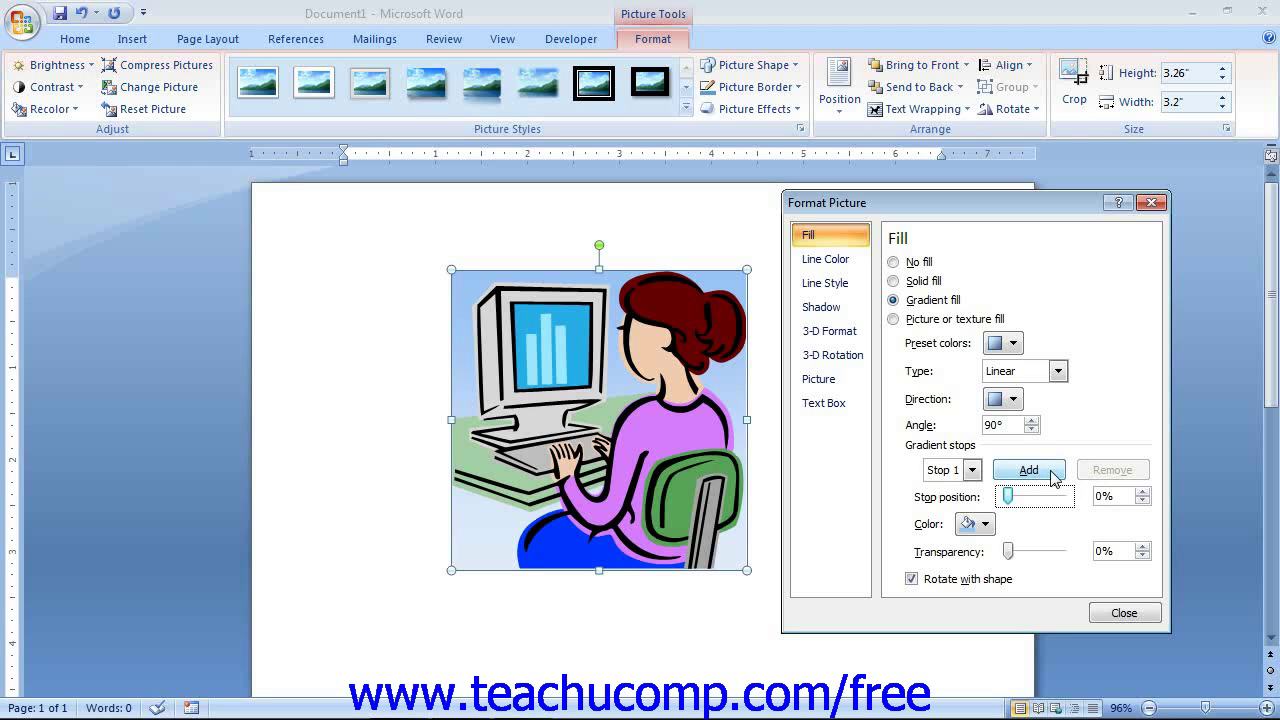
{"action": "left_click", "coordinate": [1053, 480]}
{"action": "left_click", "coordinate": [972, 470]}
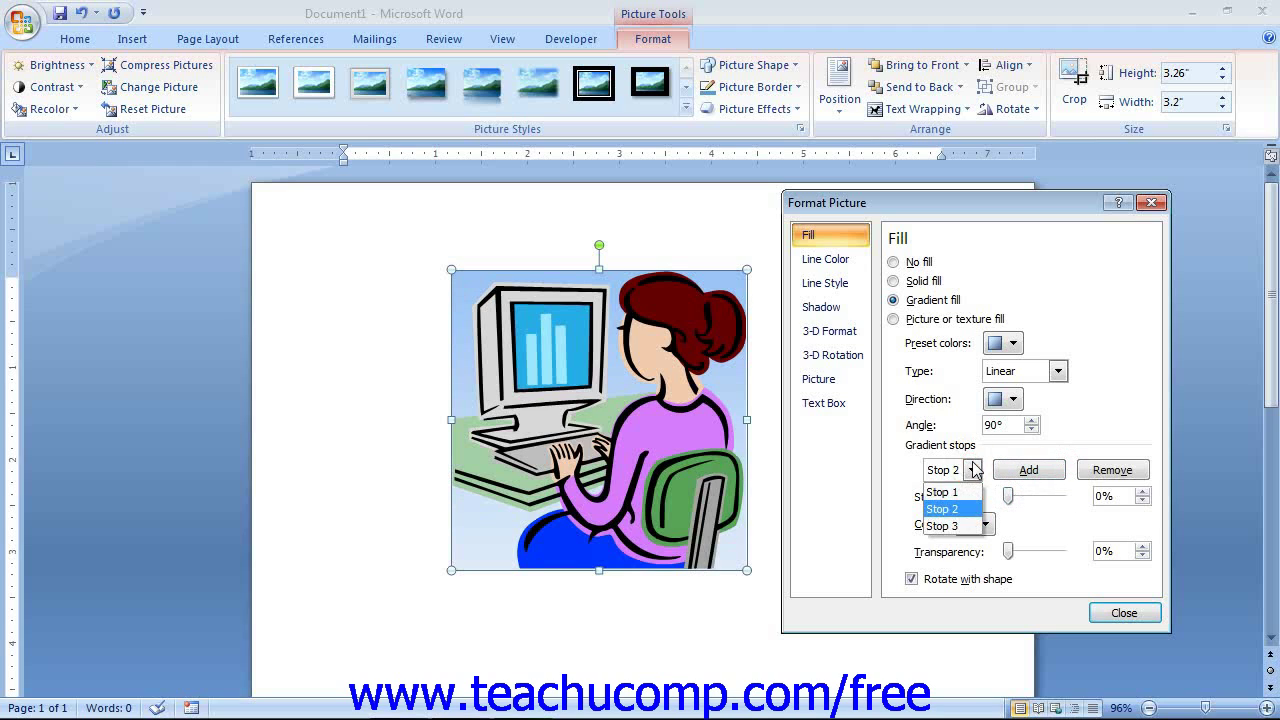
{"action": "left_click", "coordinate": [972, 470]}
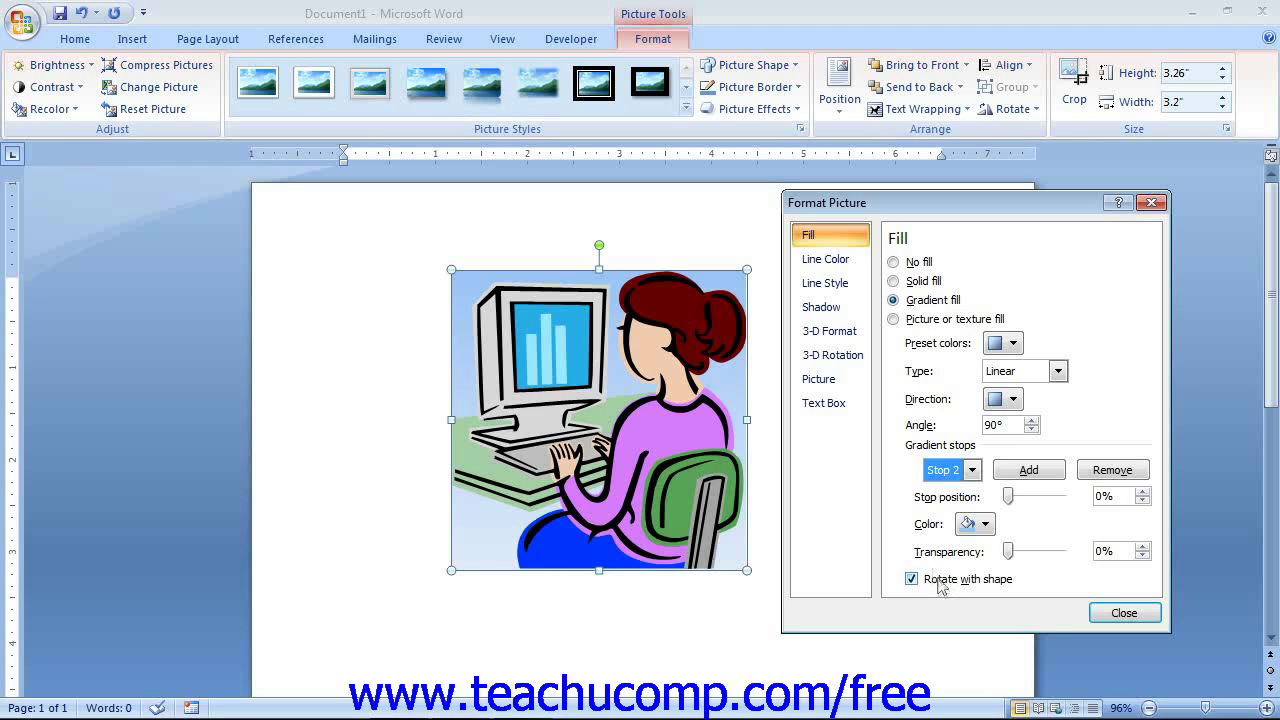
Change the picture's background to a texture fill using the blue woven denim texture.
{"action": "left_click", "coordinate": [893, 320]}
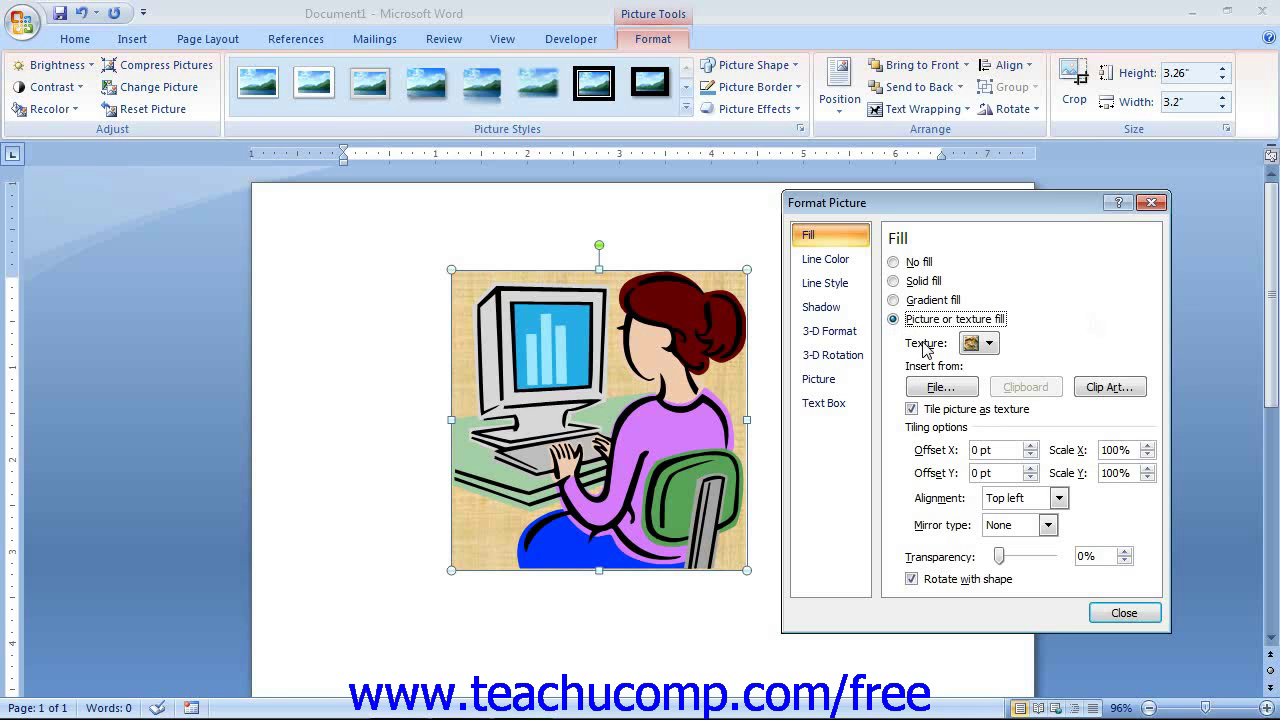
{"action": "left_click", "coordinate": [976, 344]}
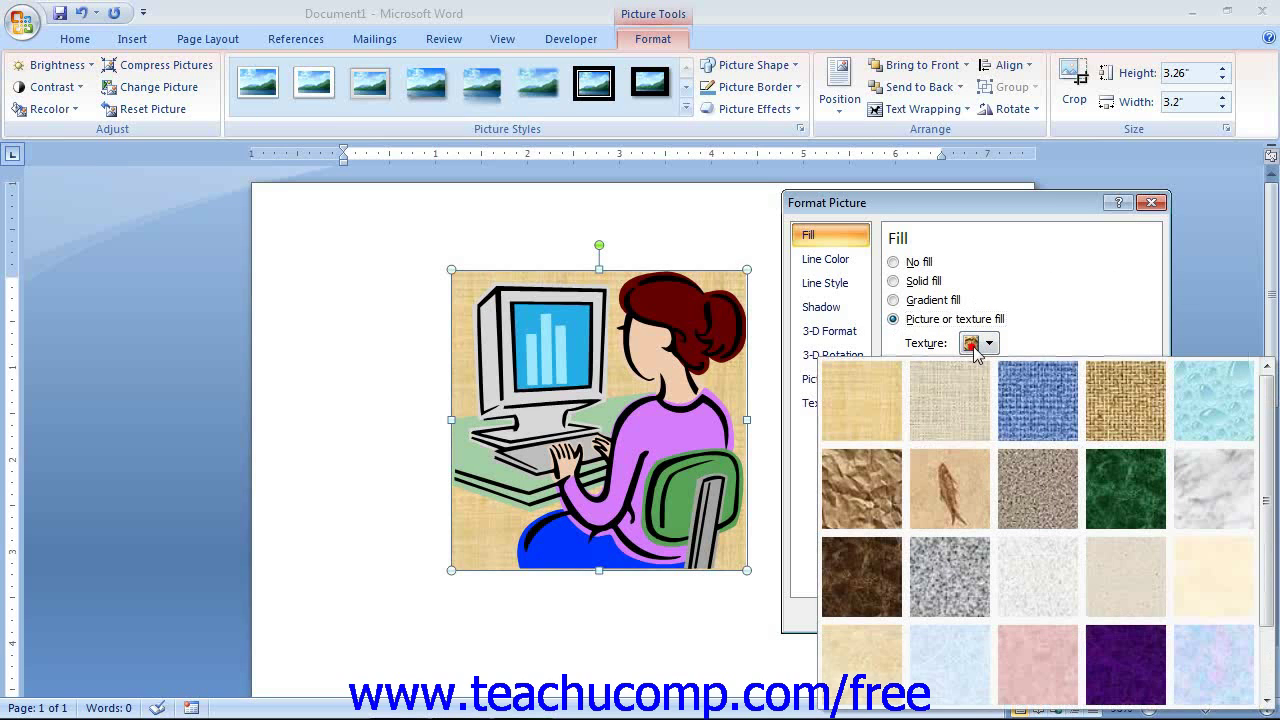
{"action": "left_click", "coordinate": [1011, 403]}
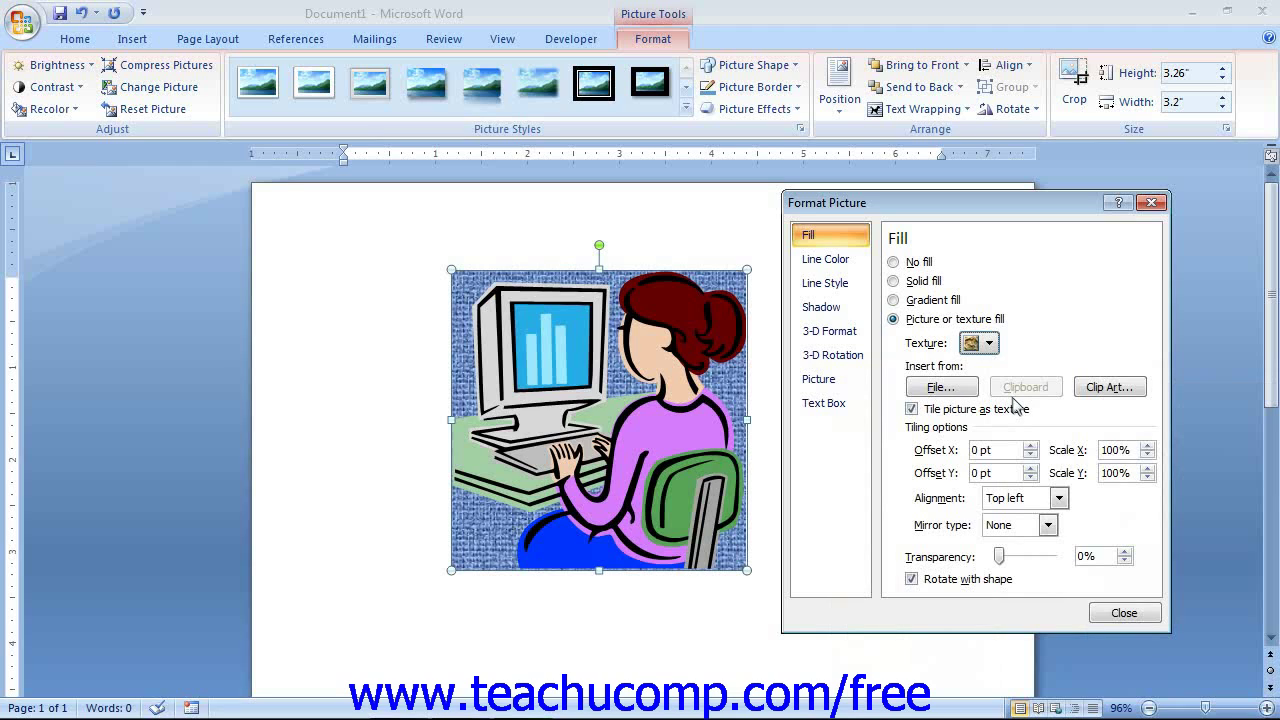
Look at the option to insert a fill picture from a file and leave the file chooser without inserting one.
{"action": "left_click", "coordinate": [960, 390]}
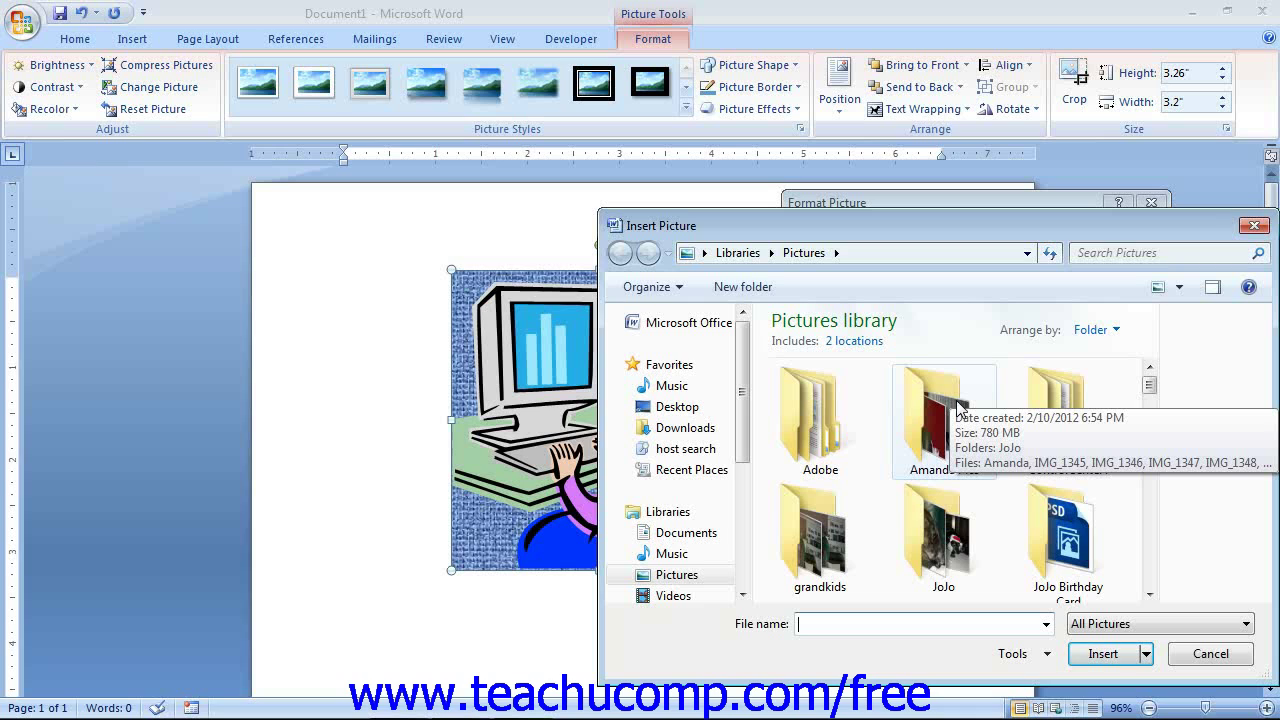
{"action": "left_click", "coordinate": [1254, 226]}
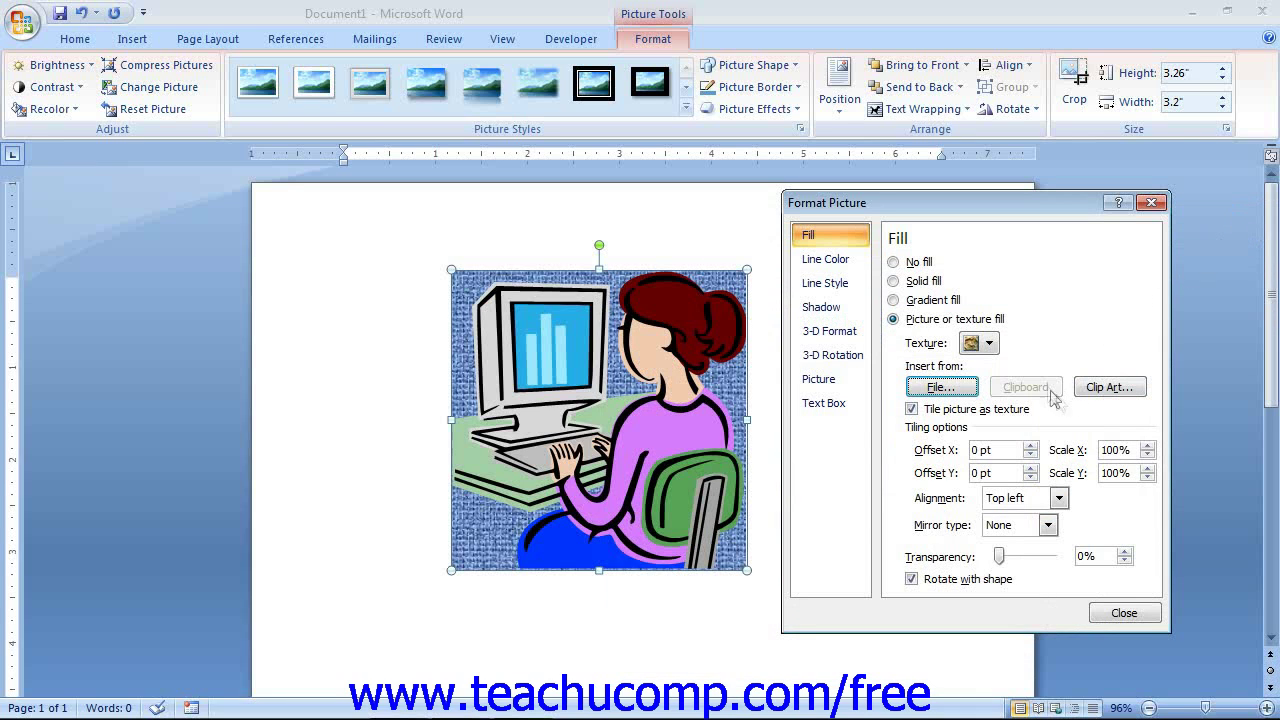
{"action": "left_click", "coordinate": [1045, 388]}
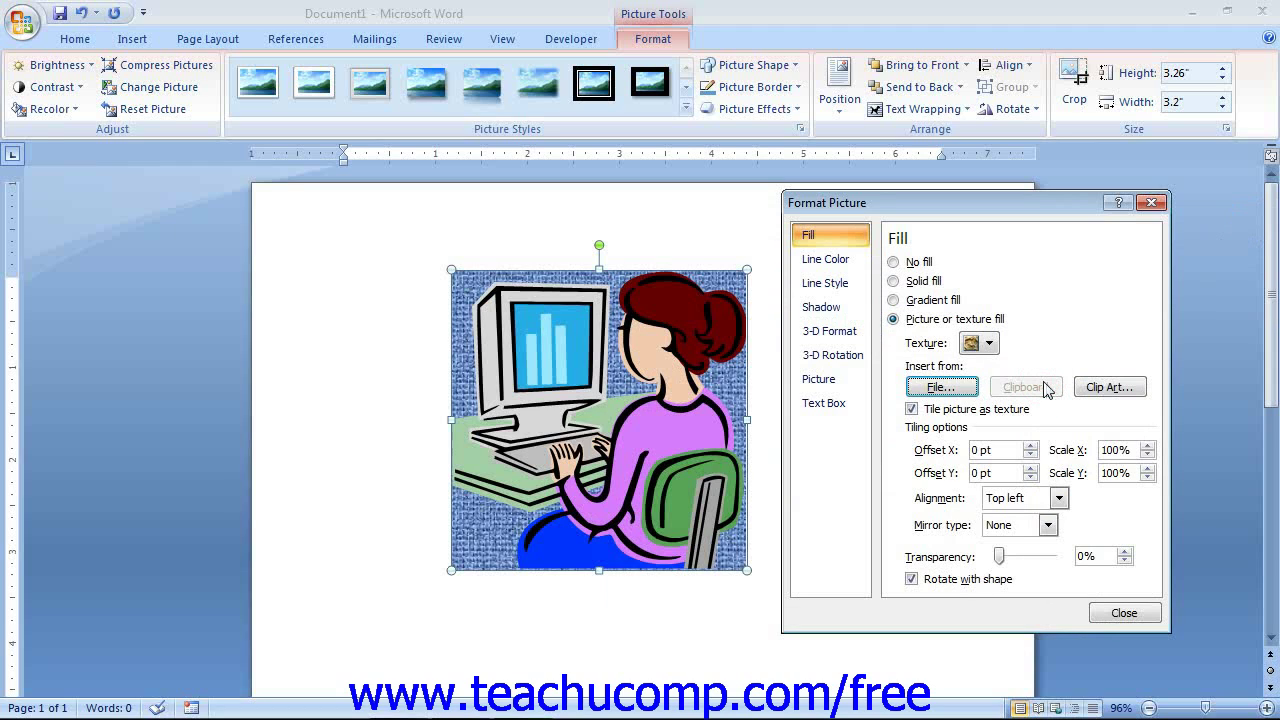
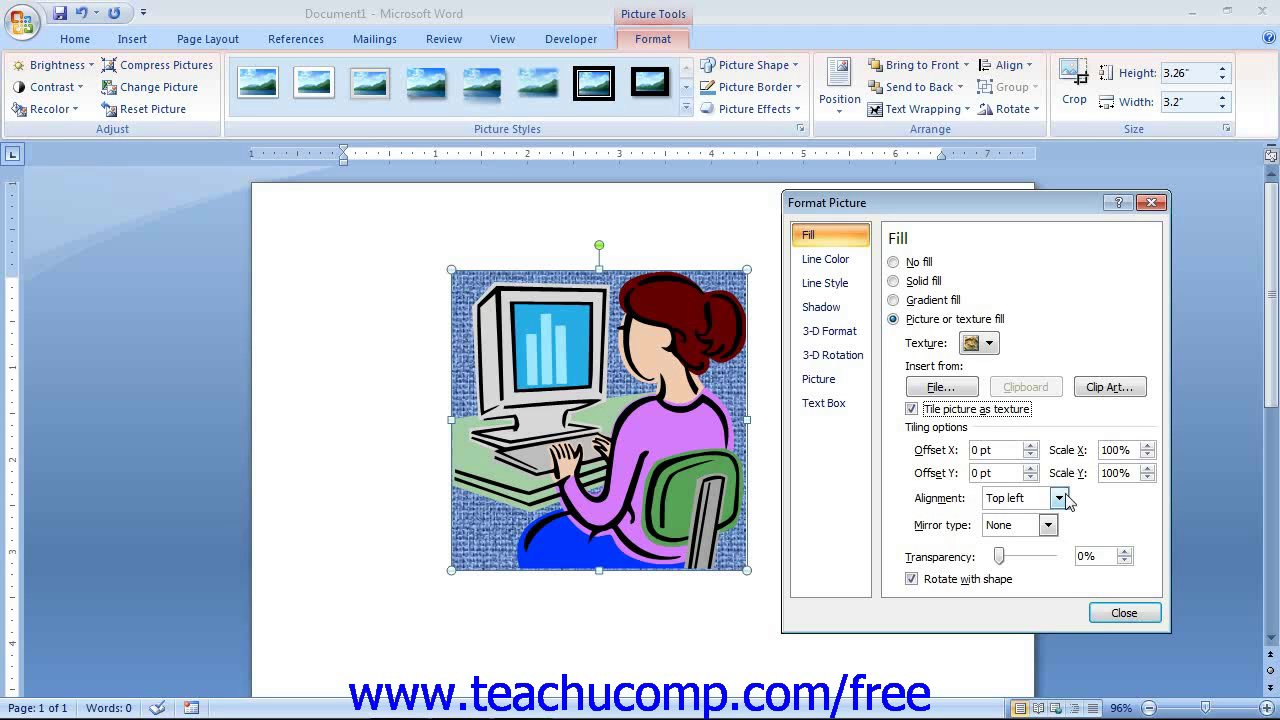
Review the texture's alignment and mirror type choices, and toggle the Rotate with shape option off and back on.
{"action": "left_click", "coordinate": [1058, 498]}
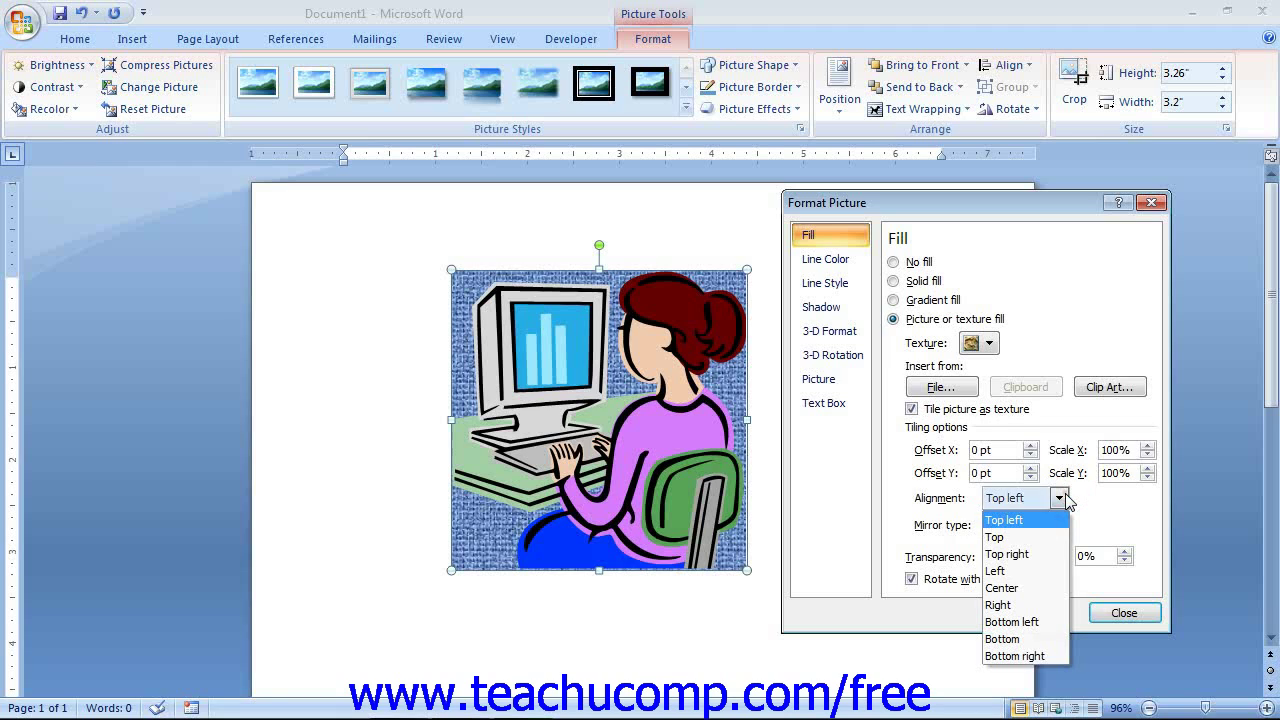
{"action": "left_click", "coordinate": [1059, 498]}
{"action": "left_click", "coordinate": [1049, 525]}
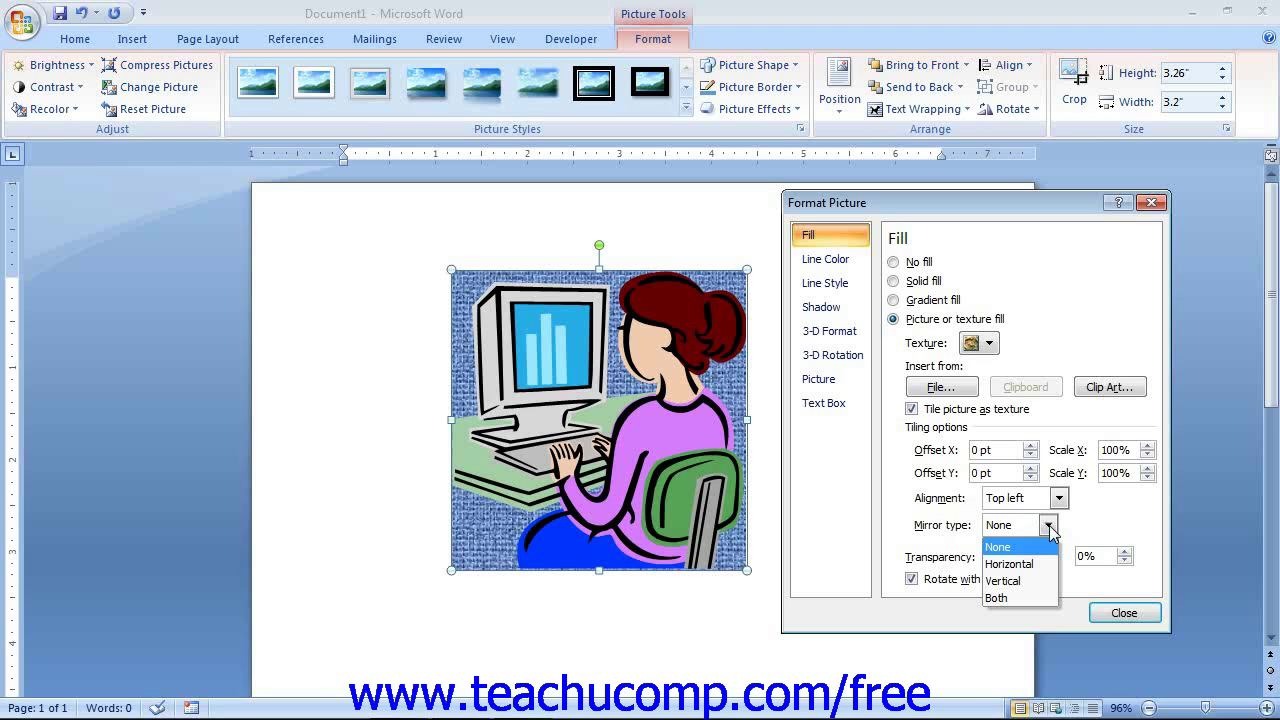
{"action": "left_click", "coordinate": [1049, 525]}
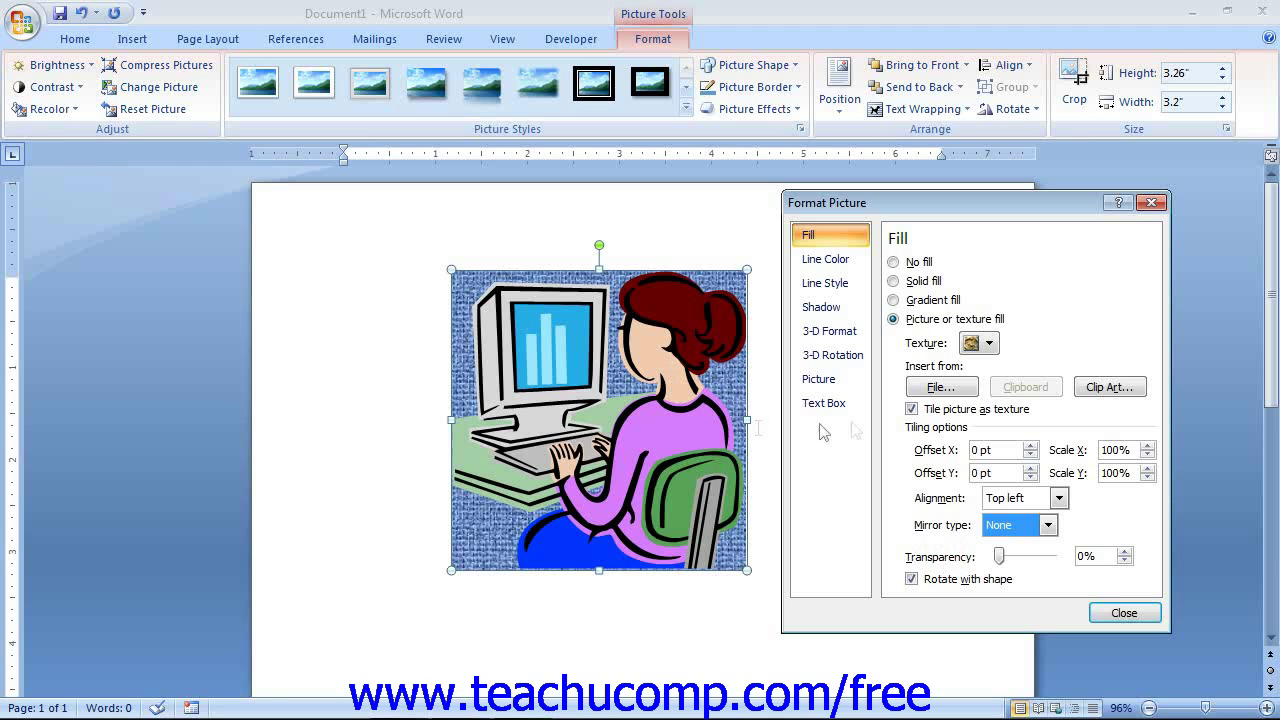
{"action": "left_click", "coordinate": [912, 579]}
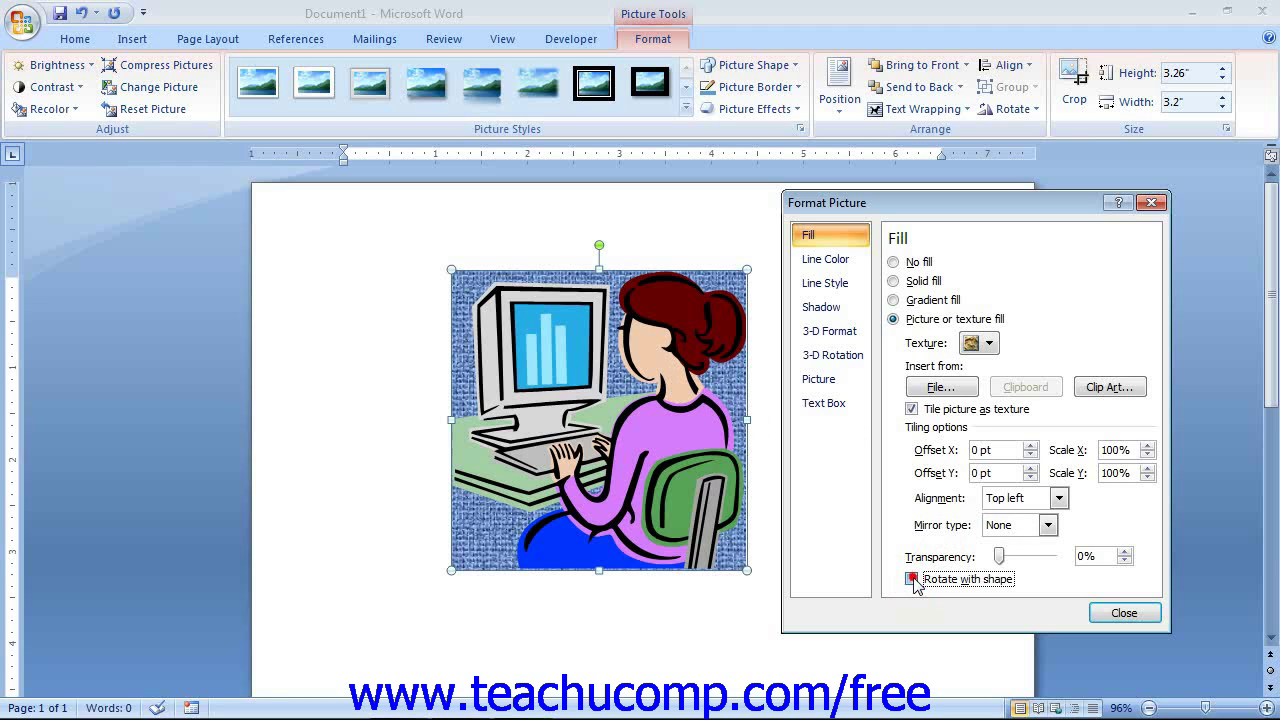
{"action": "left_click", "coordinate": [912, 579]}
Switch the picture's line color setting to Solid line.
{"action": "left_click", "coordinate": [847, 265]}
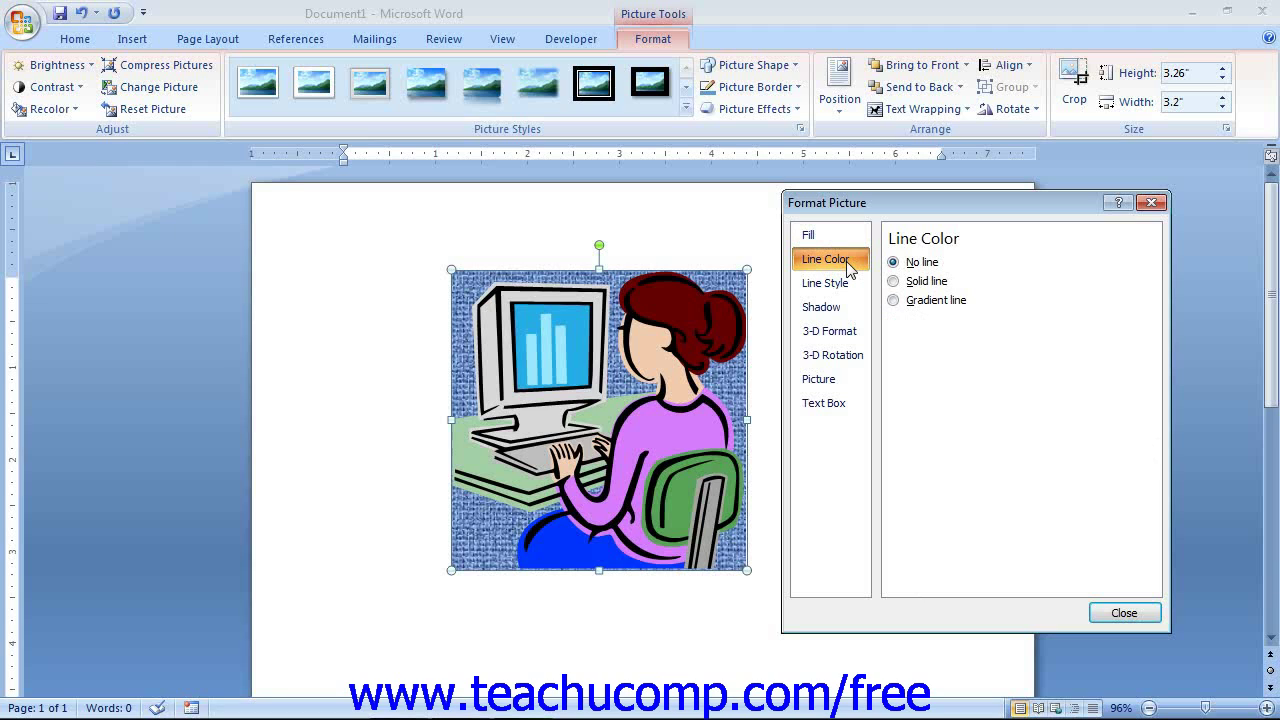
{"action": "left_click", "coordinate": [926, 263]}
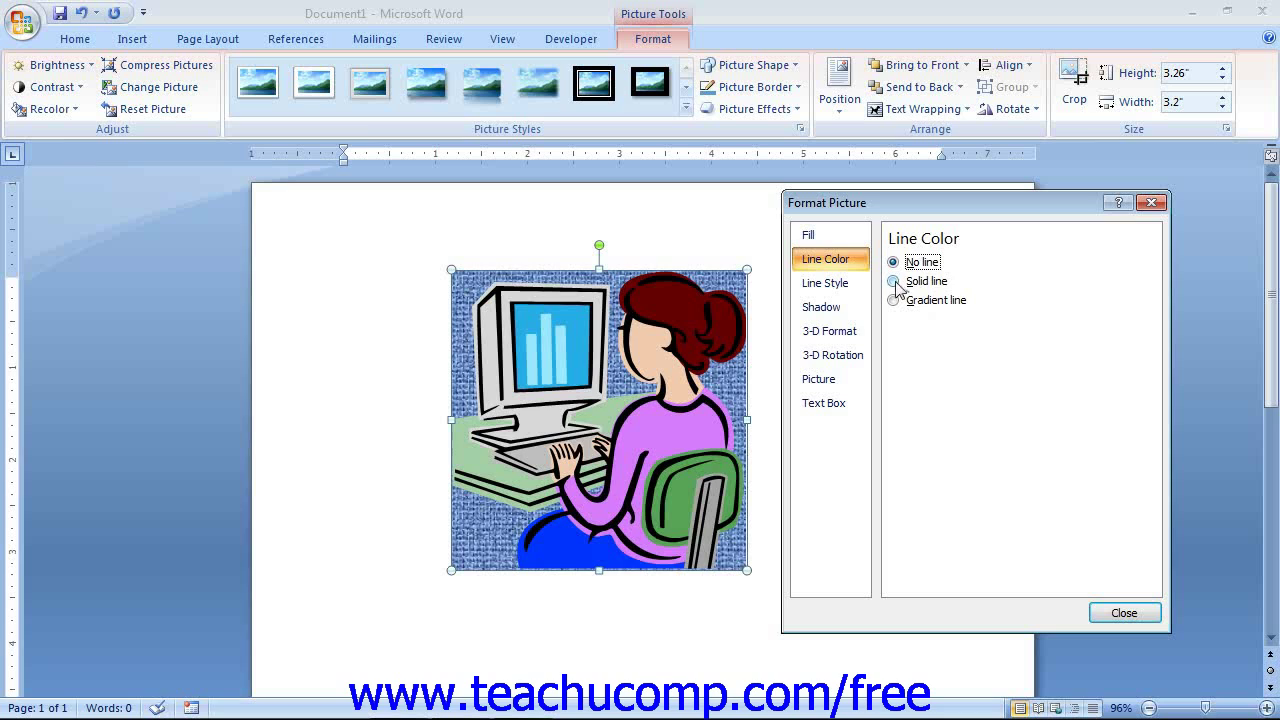
{"action": "left_click", "coordinate": [896, 282]}
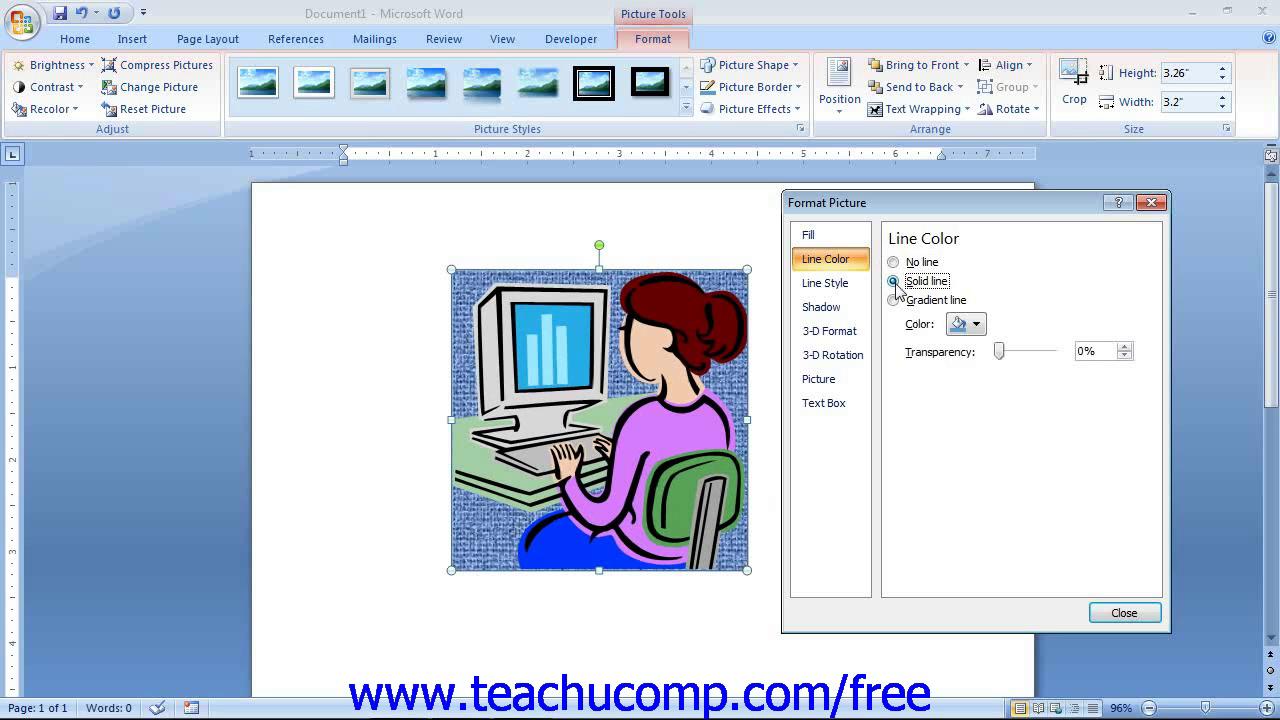
Examine the line's theme, standard and custom color choices, and close the Colors dialog without picking one.
{"action": "left_click", "coordinate": [964, 327]}
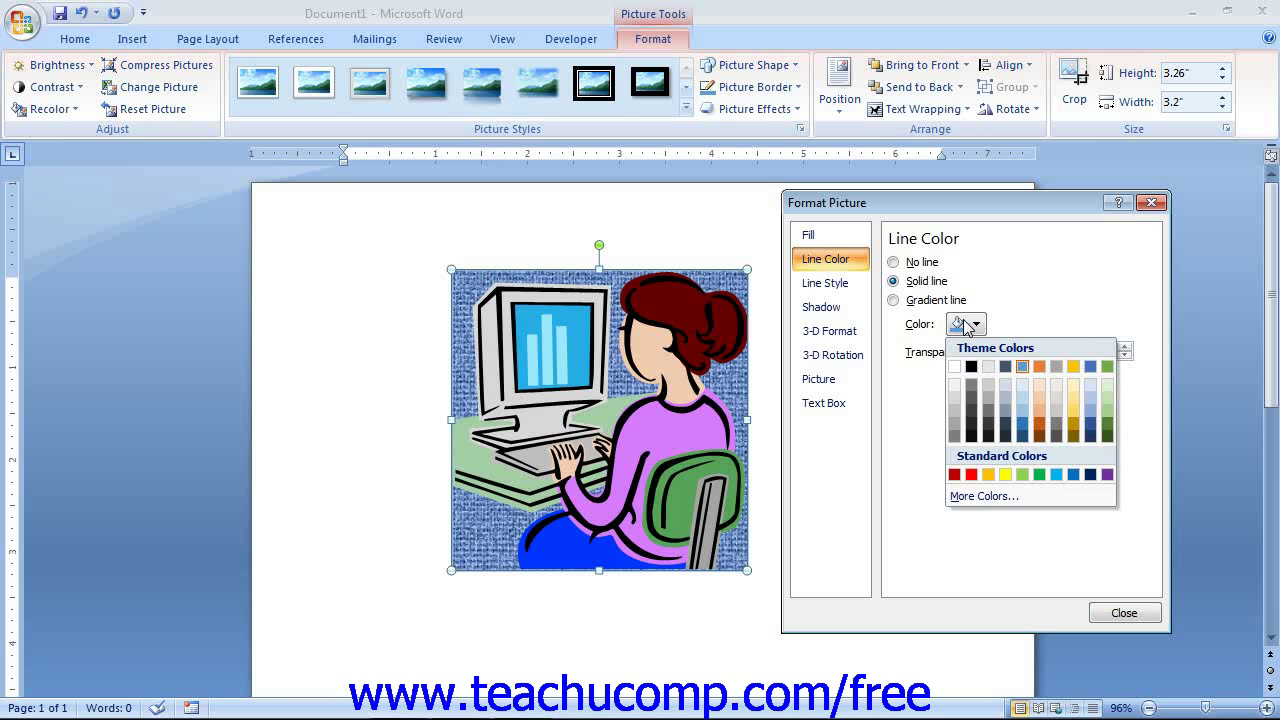
{"action": "left_click", "coordinate": [1002, 493]}
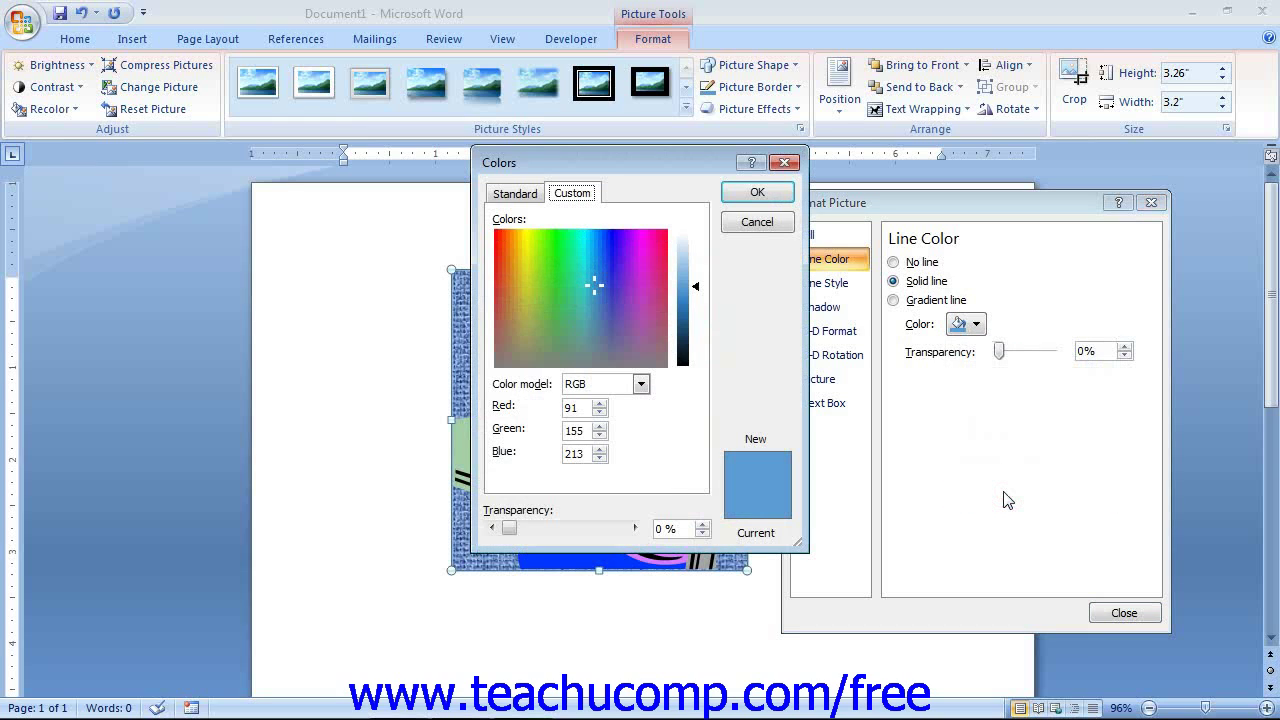
{"action": "left_click", "coordinate": [569, 162]}
{"action": "left_click", "coordinate": [520, 193]}
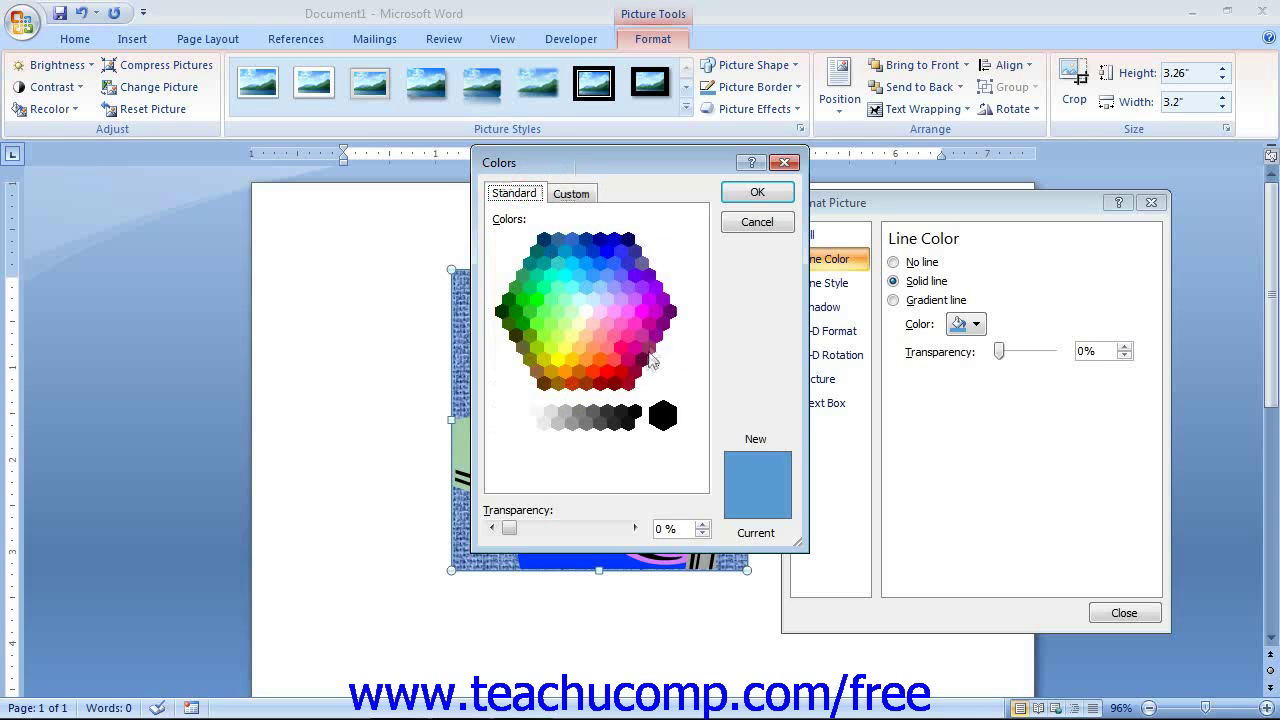
{"action": "left_click", "coordinate": [573, 196]}
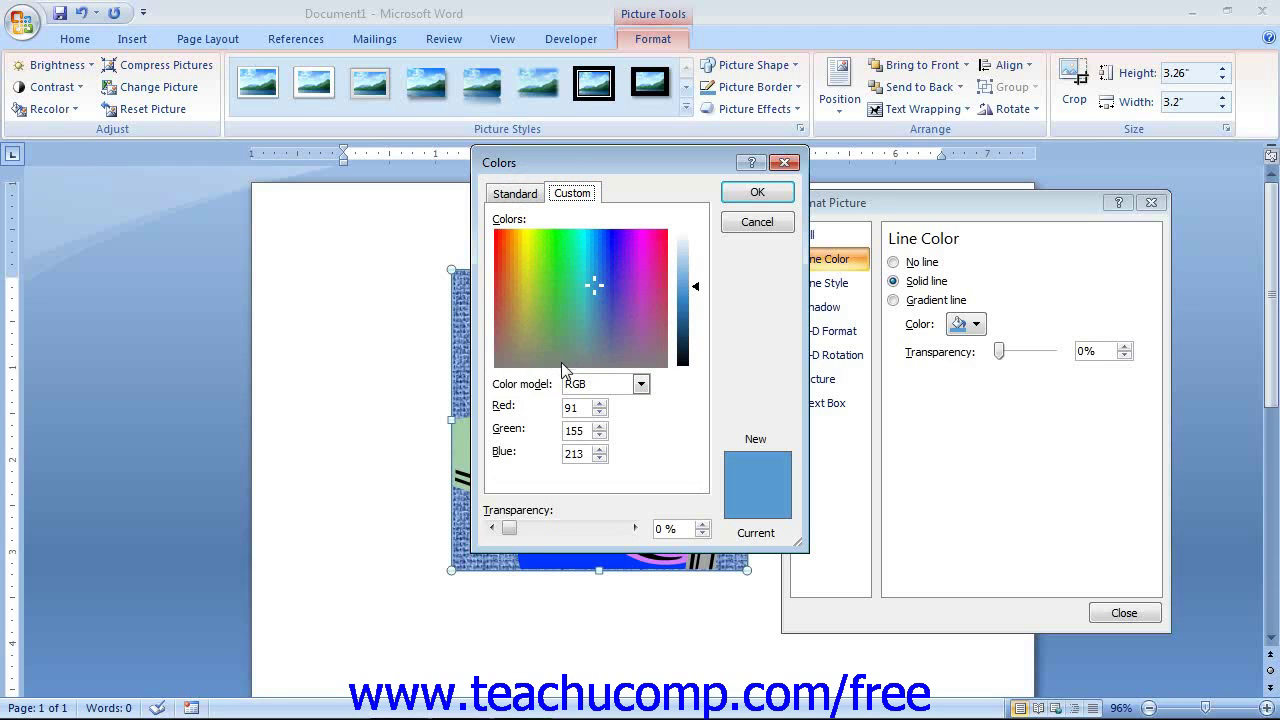
{"action": "left_click", "coordinate": [535, 197]}
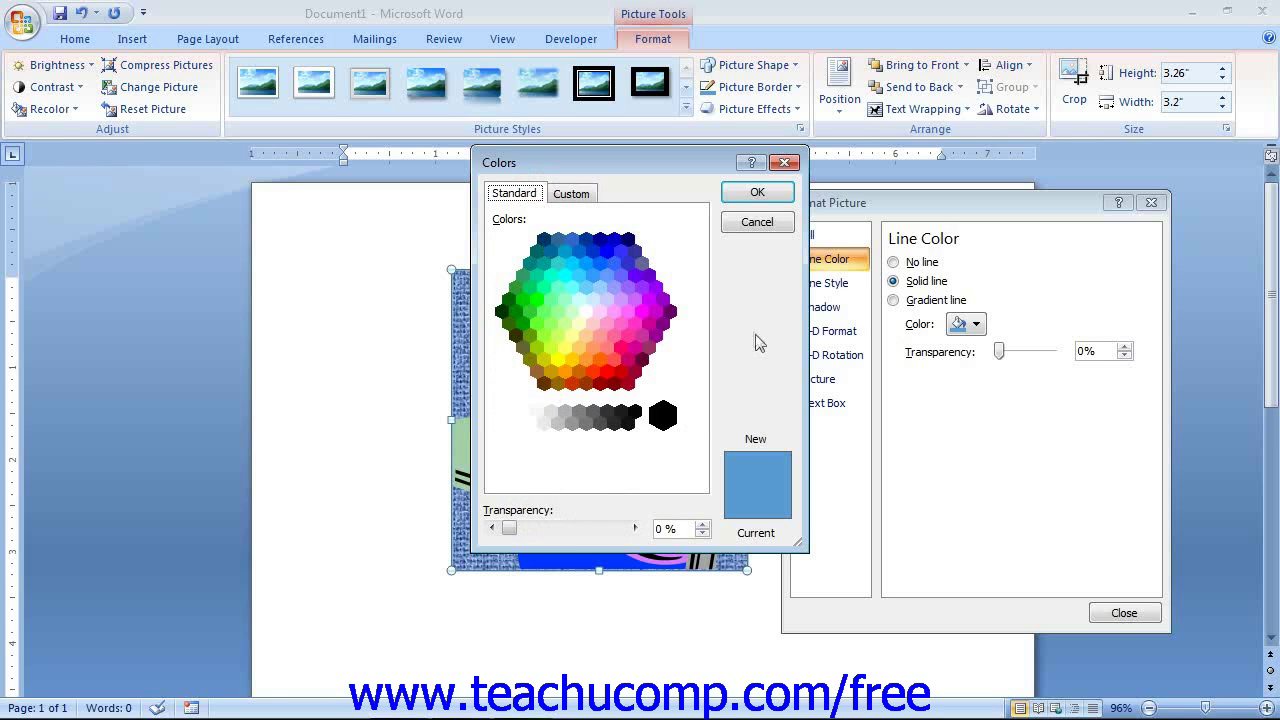
{"action": "left_click", "coordinate": [784, 162]}
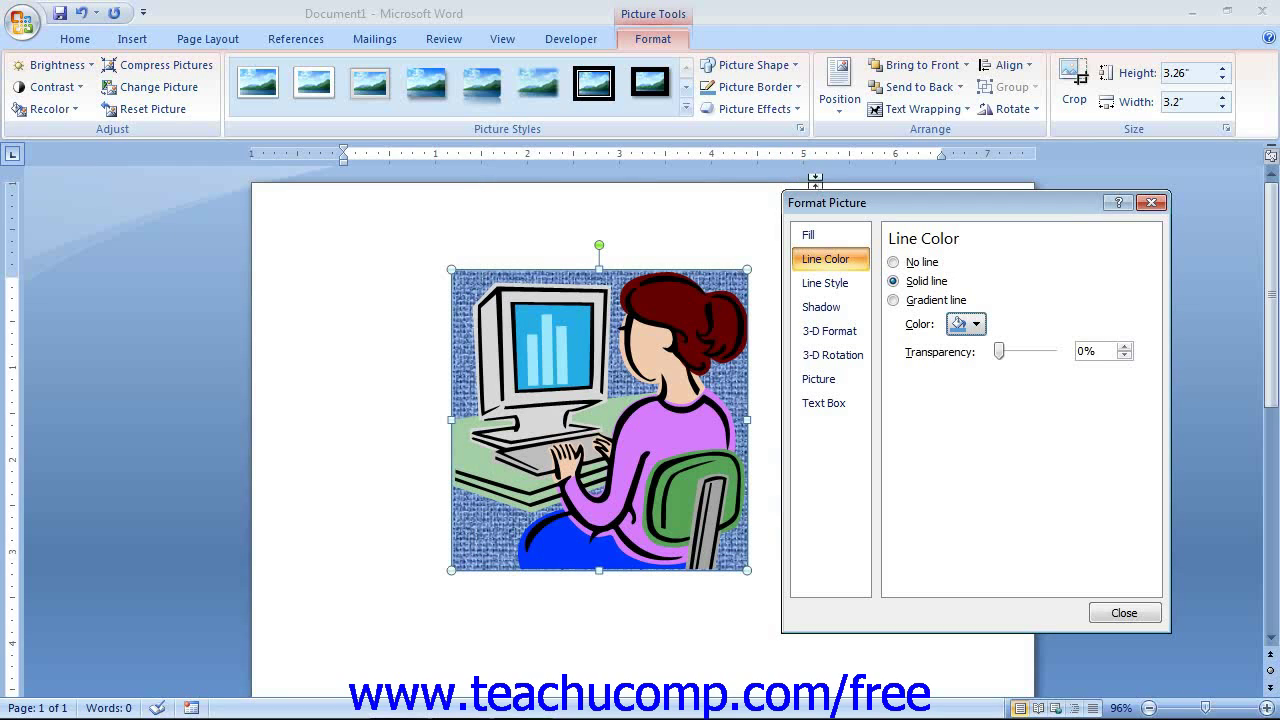
Change the picture's outline to a gradient line and set its compound type to the thin double line.
{"action": "left_click", "coordinate": [899, 303]}
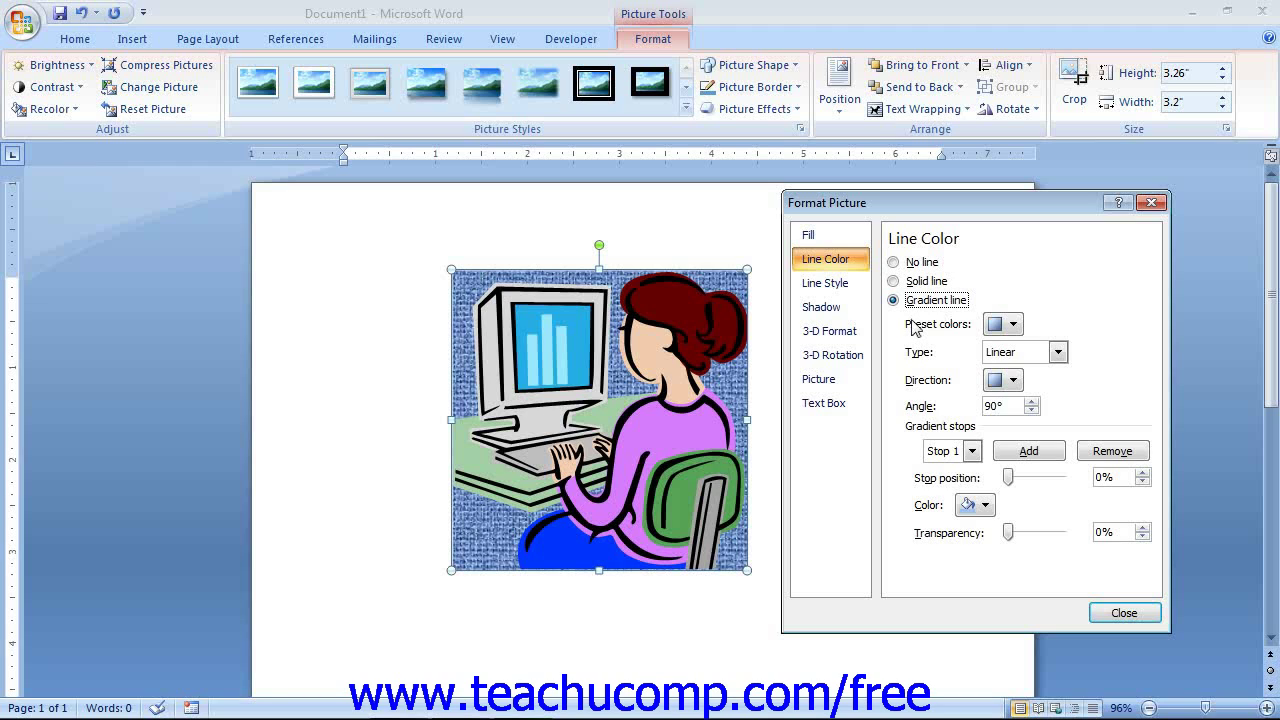
{"action": "left_click", "coordinate": [845, 287]}
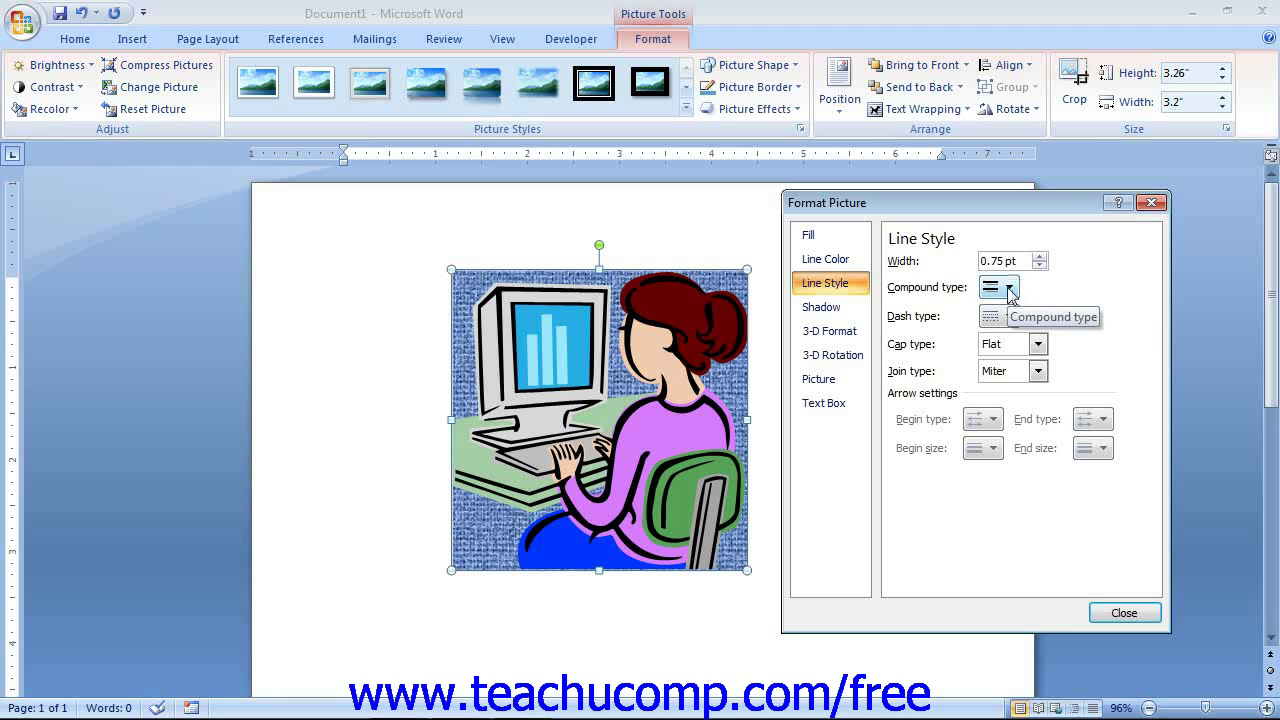
{"action": "left_click", "coordinate": [1010, 288]}
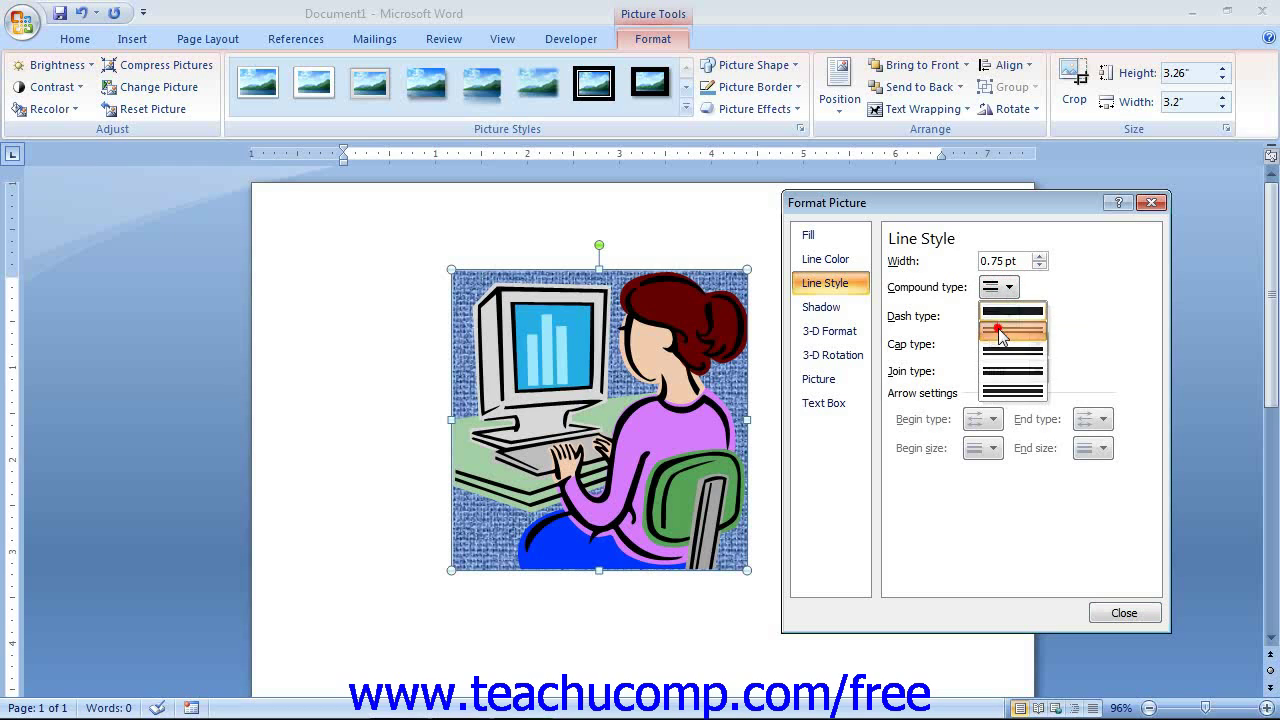
{"action": "left_click", "coordinate": [1003, 331]}
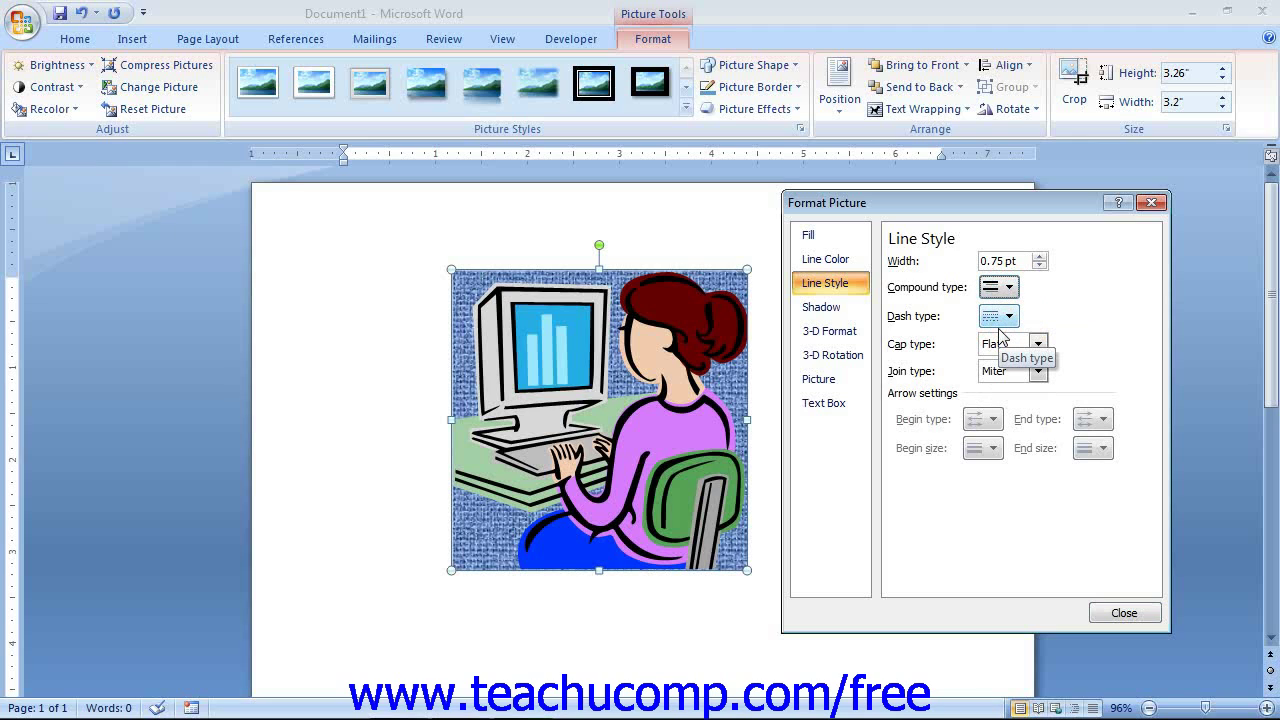
Review the available dash, cap and join types for the picture's outline without changing them.
{"action": "left_click", "coordinate": [1000, 322]}
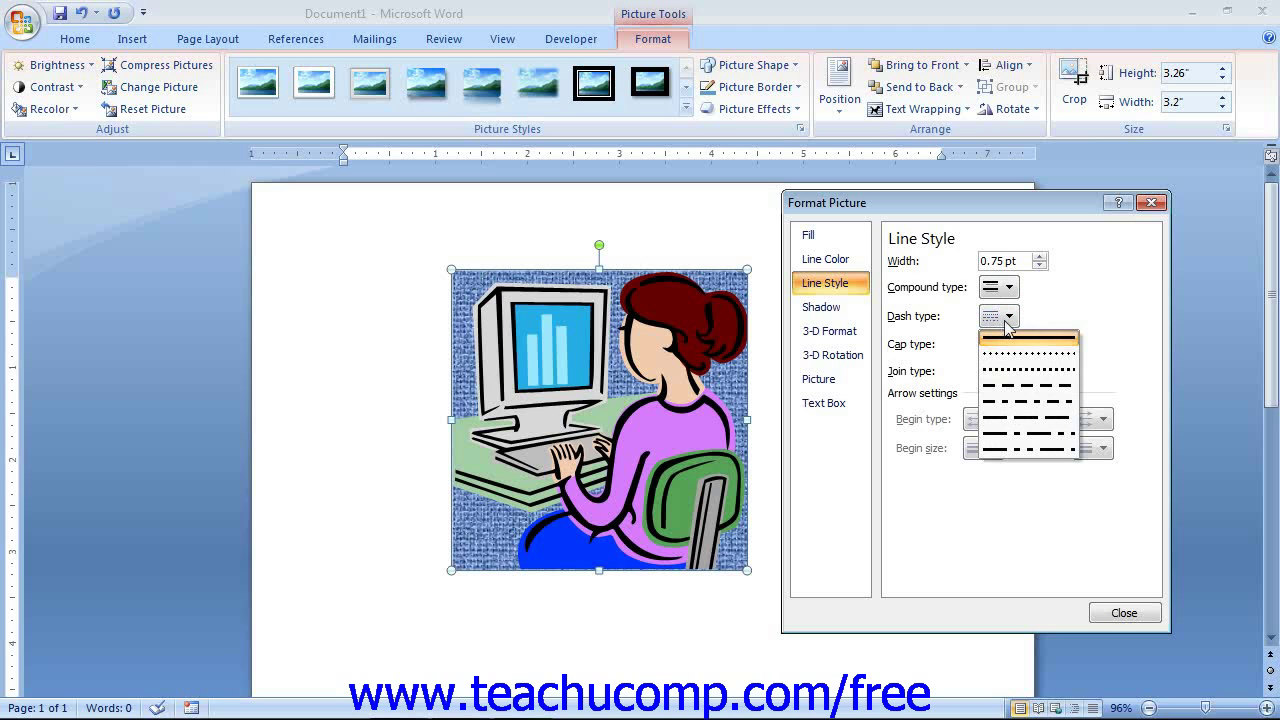
{"action": "left_click", "coordinate": [1006, 320]}
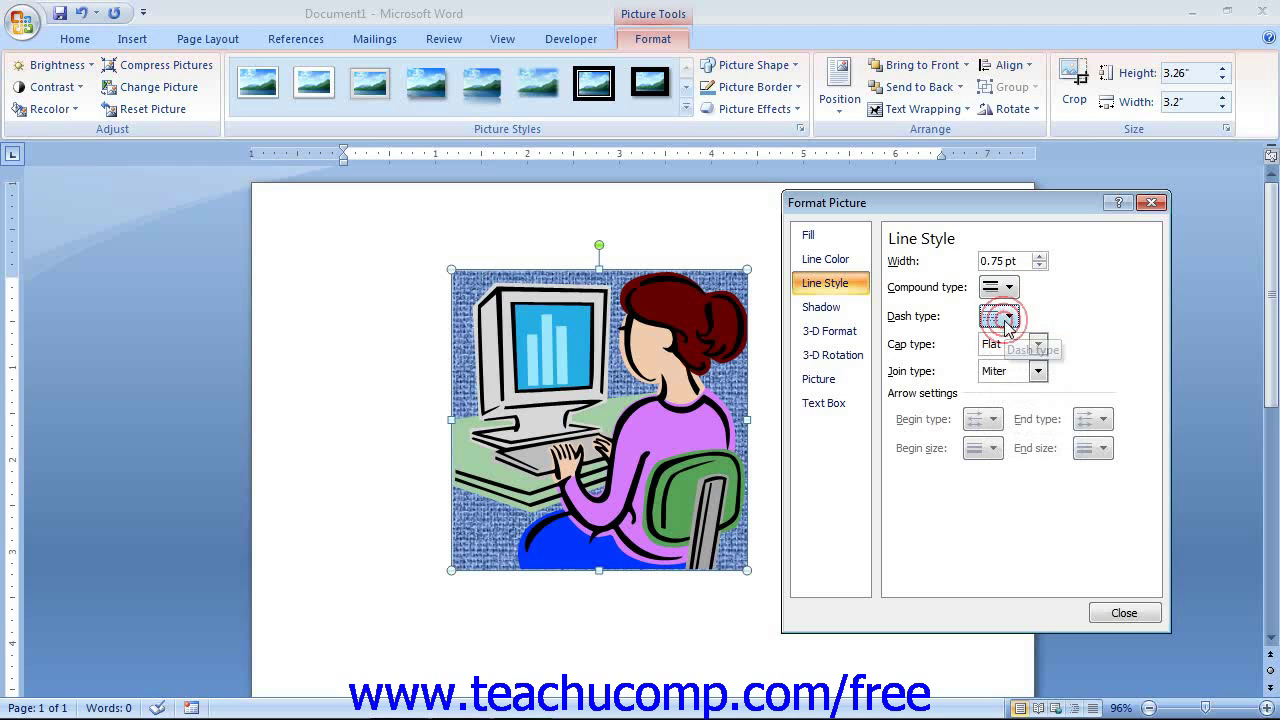
{"action": "left_click", "coordinate": [1038, 345]}
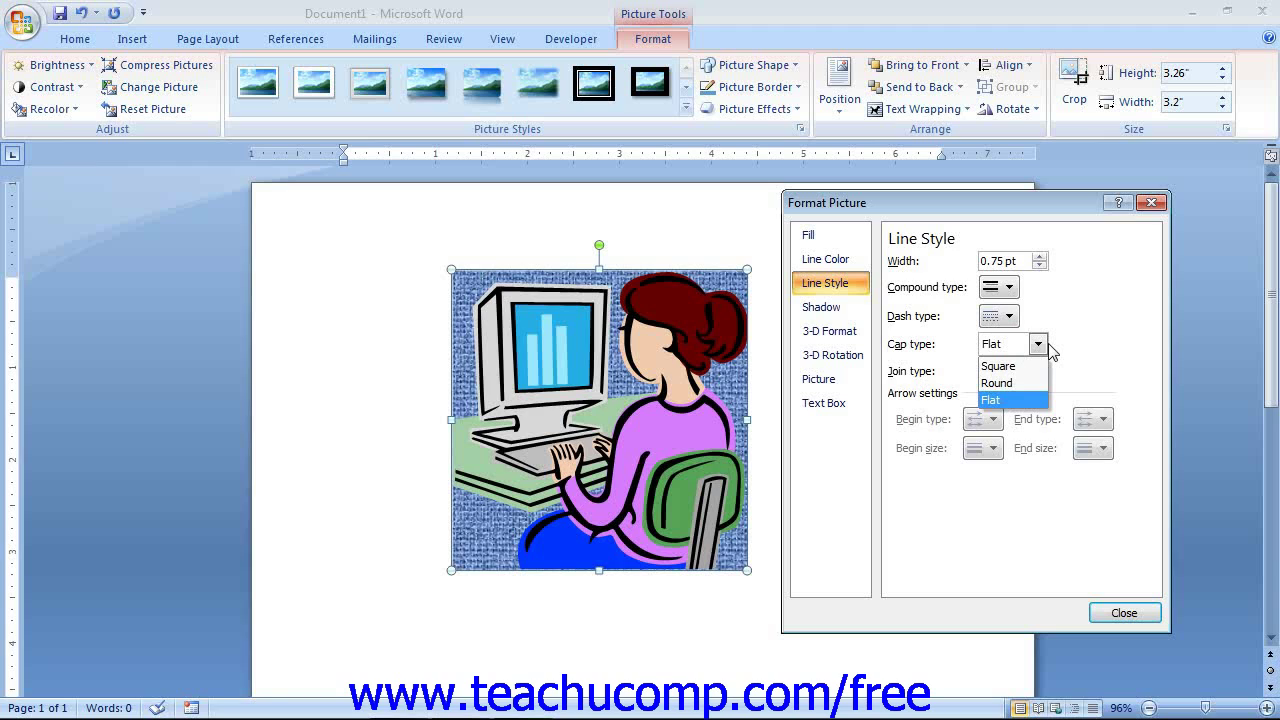
{"action": "left_click", "coordinate": [1040, 344]}
{"action": "left_click", "coordinate": [1036, 371]}
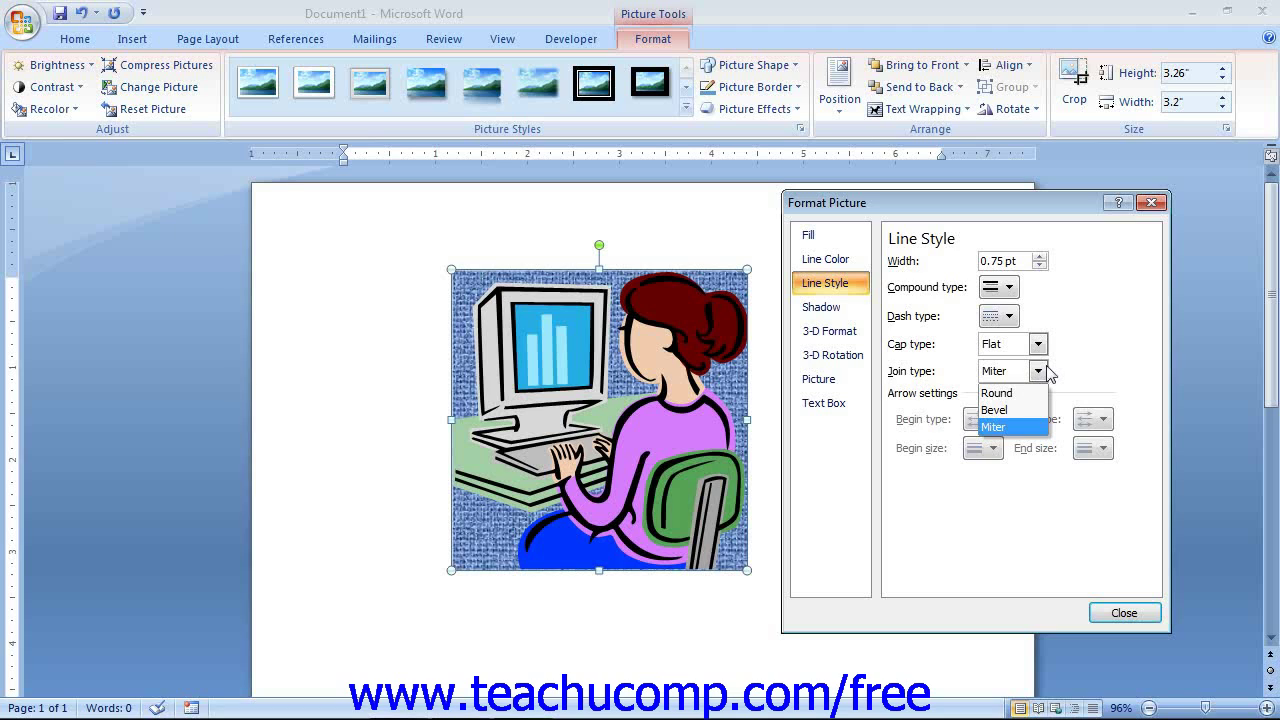
{"action": "left_click", "coordinate": [1040, 371]}
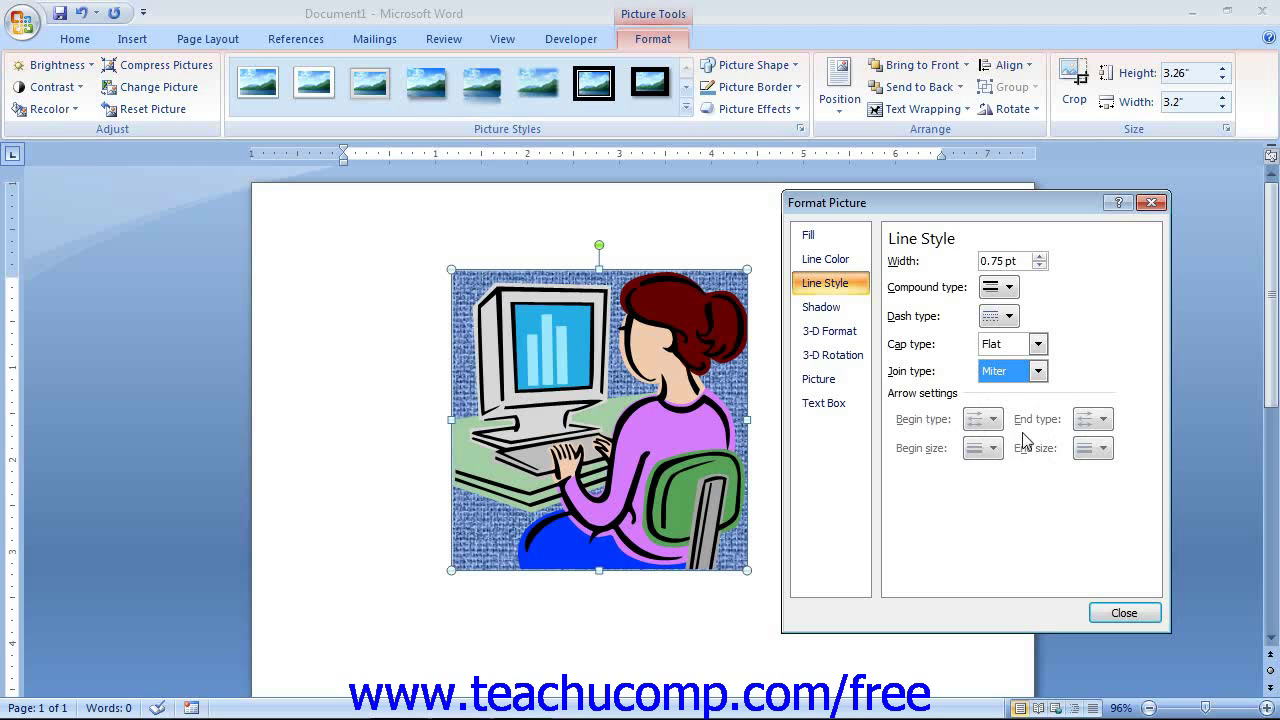
Apply the first Outer shadow preset to the picture and set the shadow color to black.
{"action": "left_click", "coordinate": [857, 318]}
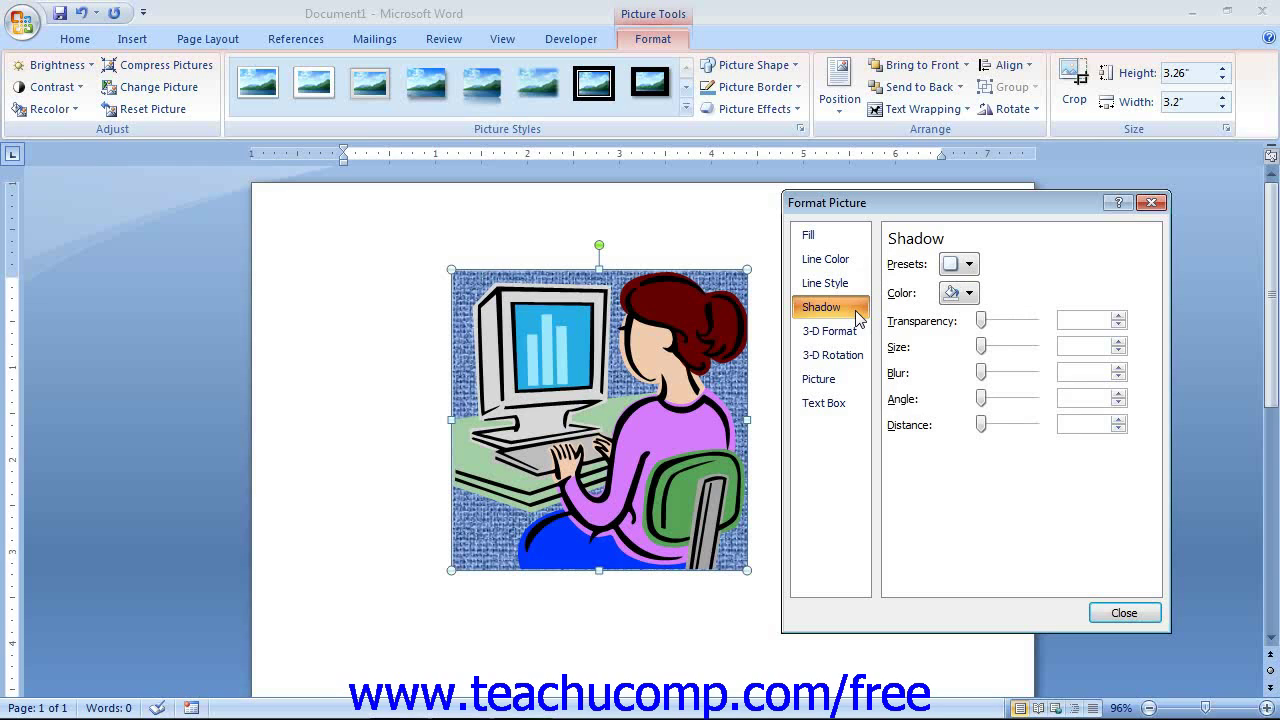
{"action": "left_click", "coordinate": [968, 265]}
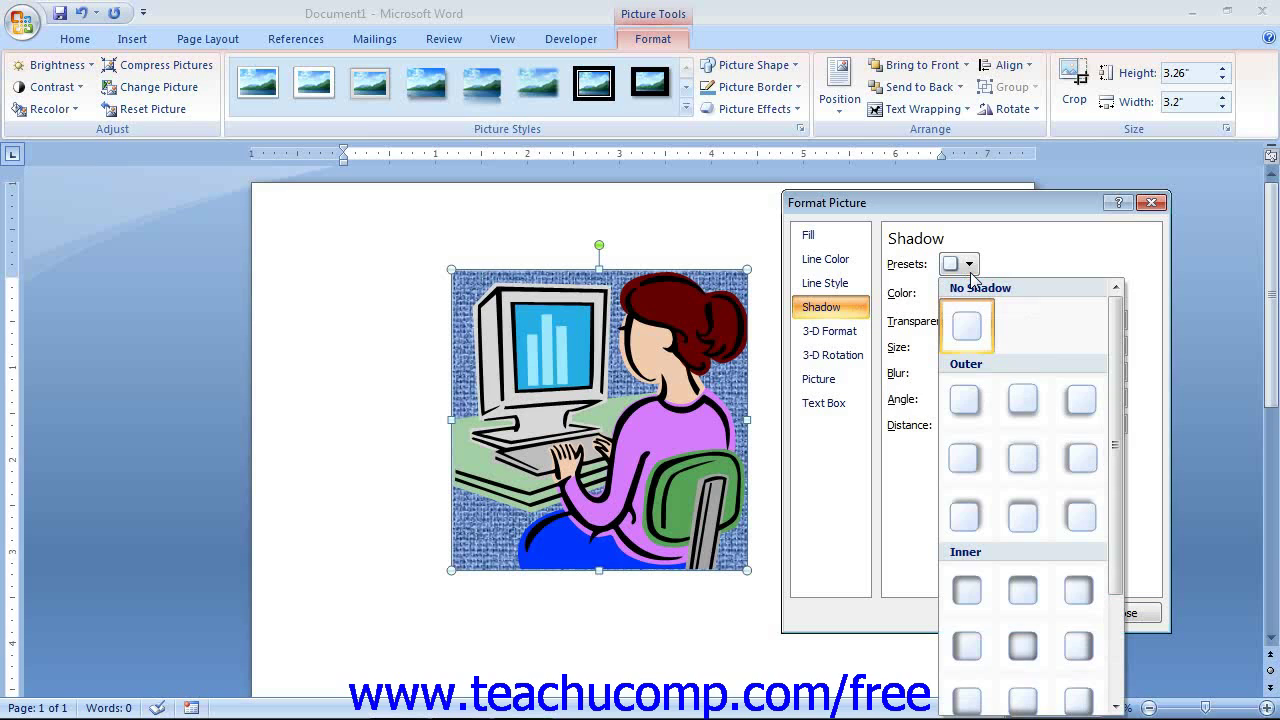
{"action": "left_click", "coordinate": [972, 398]}
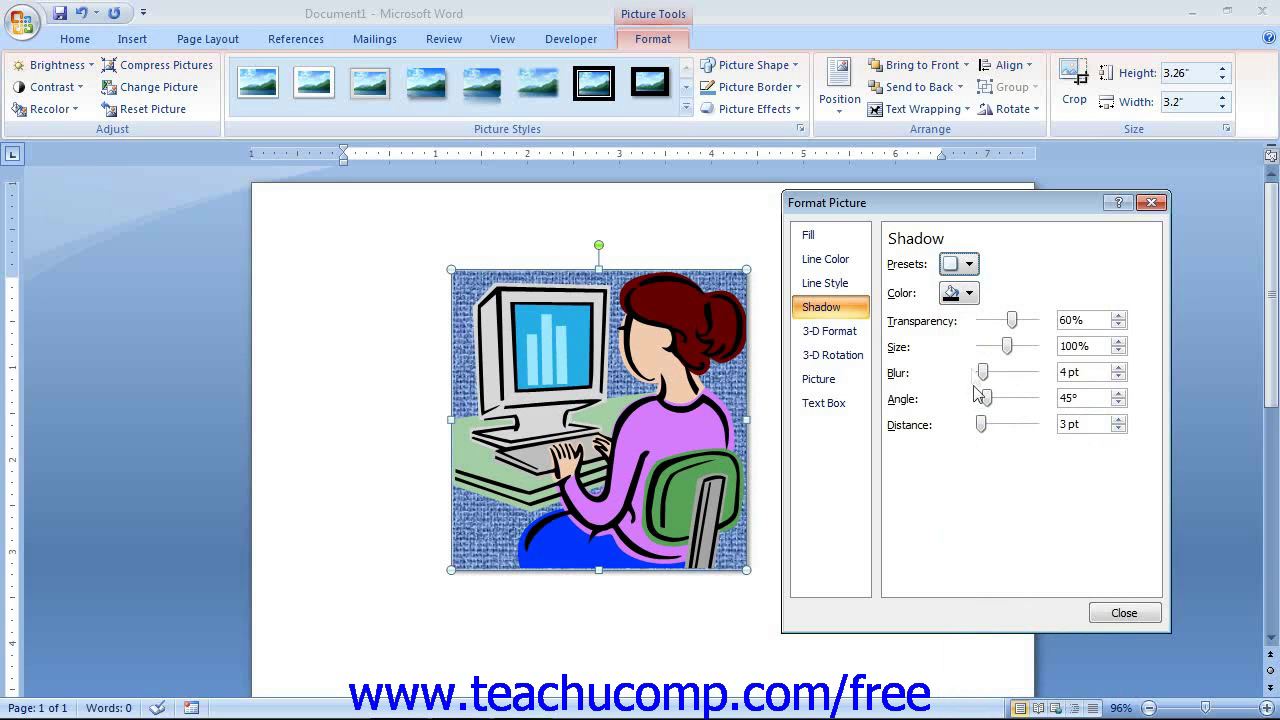
{"action": "left_click", "coordinate": [970, 293]}
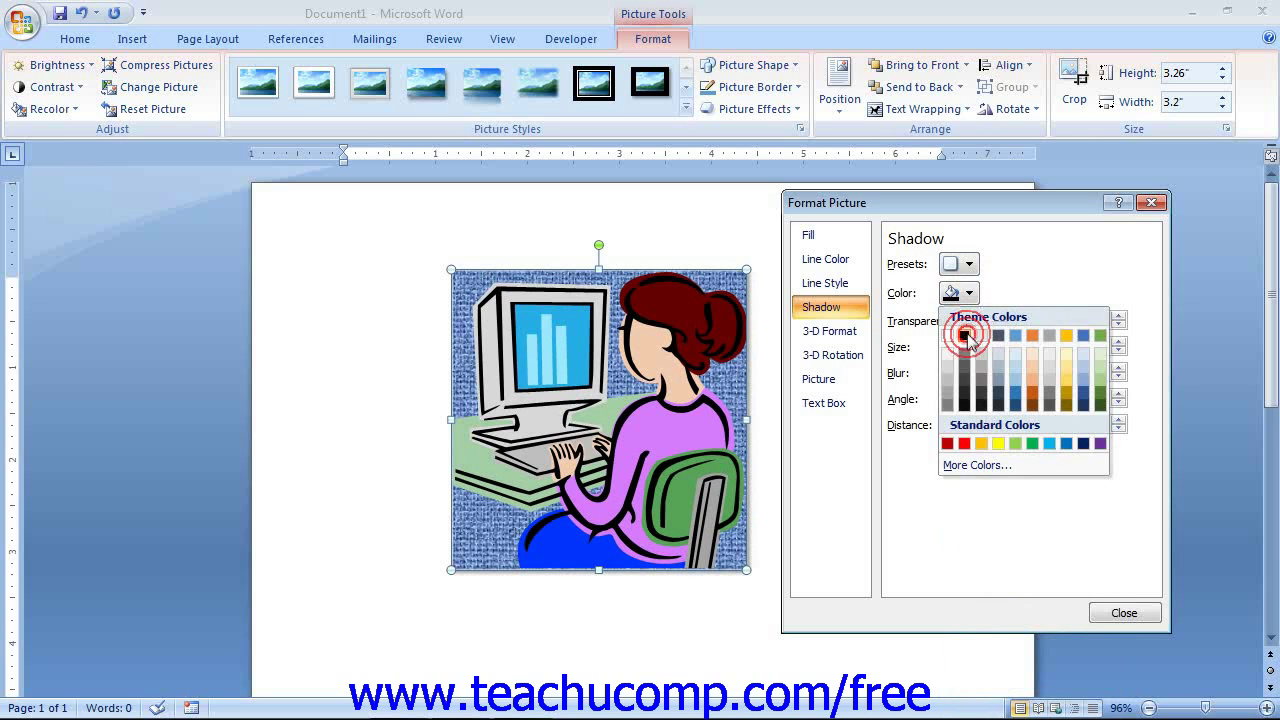
{"action": "left_click", "coordinate": [966, 337]}
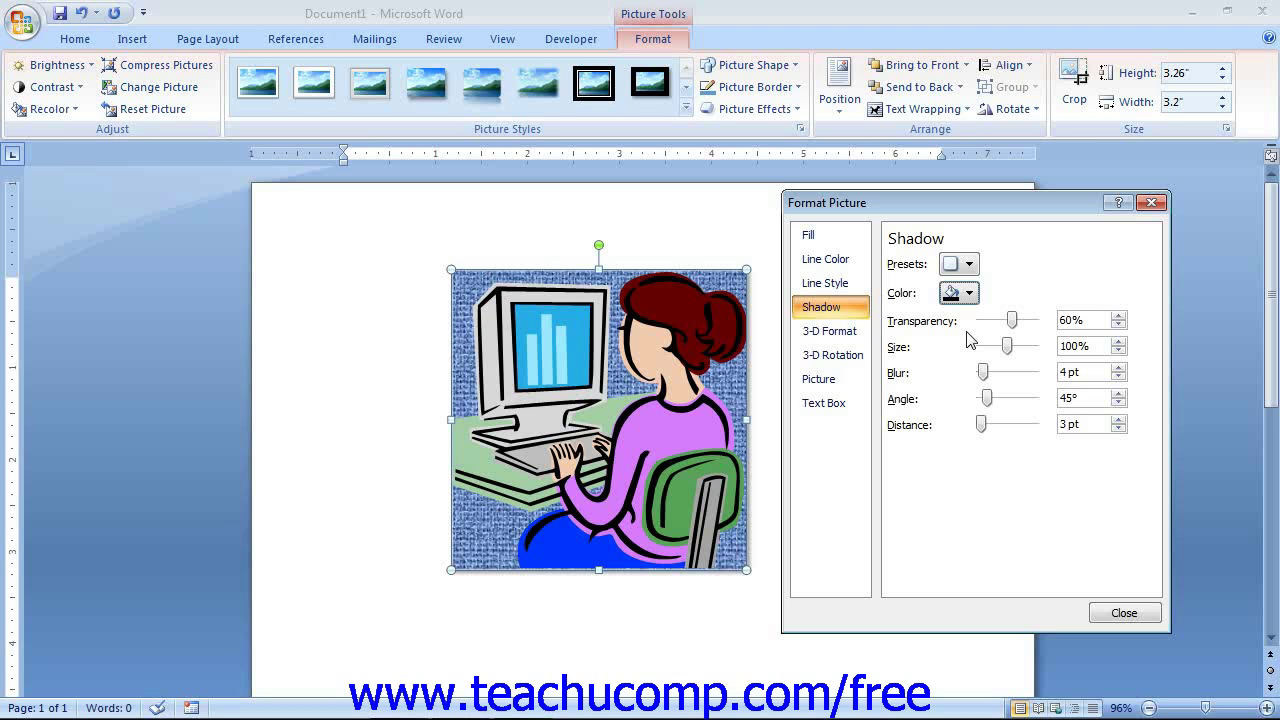
Adjust the picture's shadow to 13% transparency, 102% size and 8 pt blur.
{"action": "left_click", "coordinate": [1009, 320]}
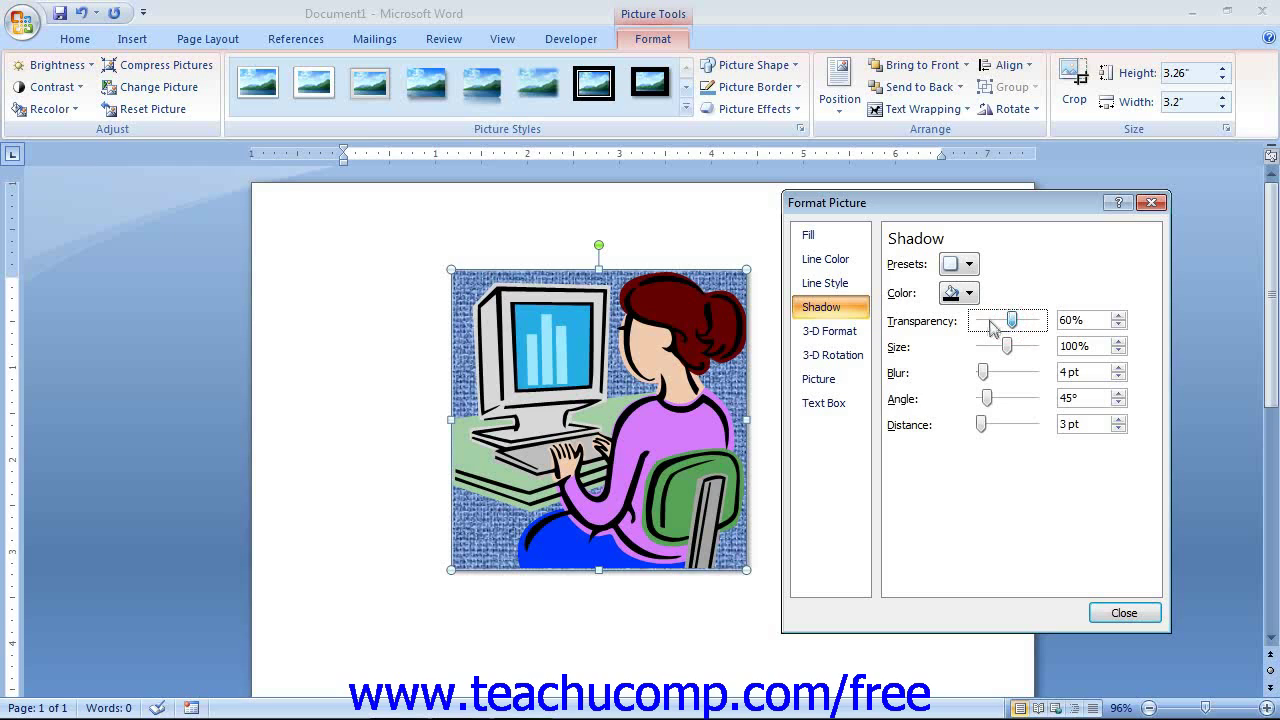
{"action": "left_click", "coordinate": [990, 324]}
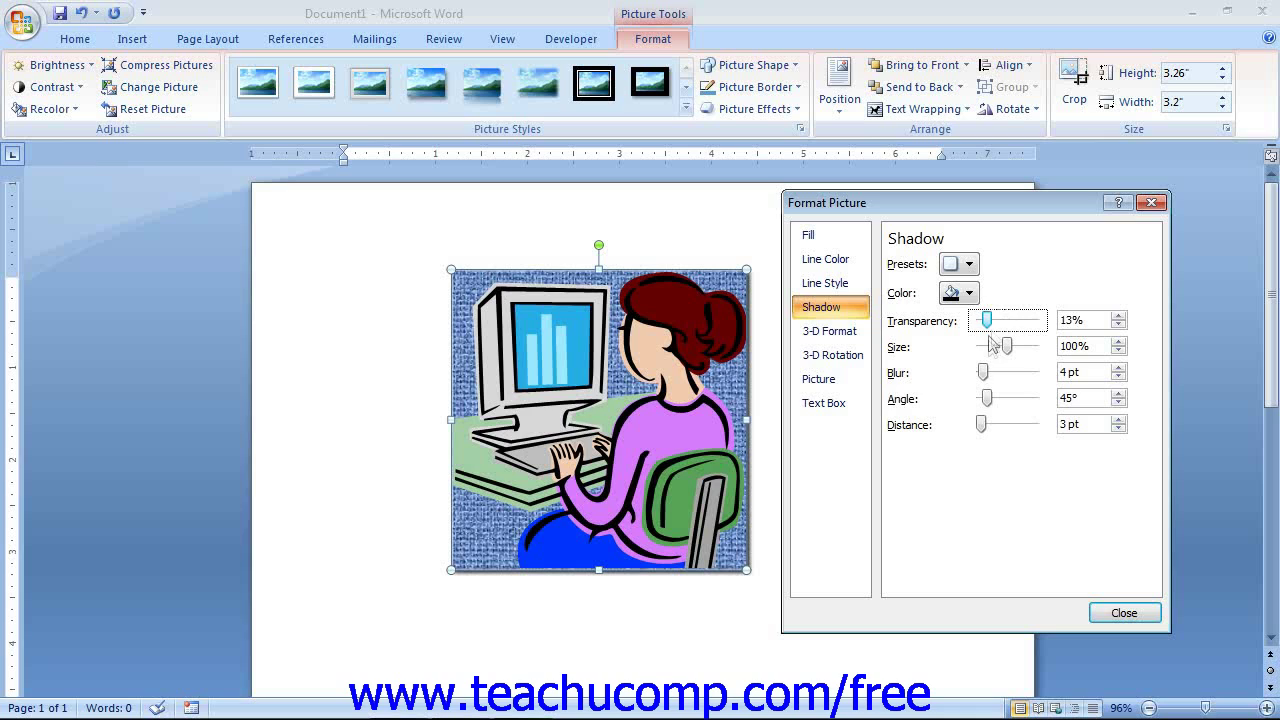
{"action": "left_click", "coordinate": [1008, 346]}
{"action": "left_click_drag", "start_coordinate": [1012, 350], "coordinate": [1008, 348]}
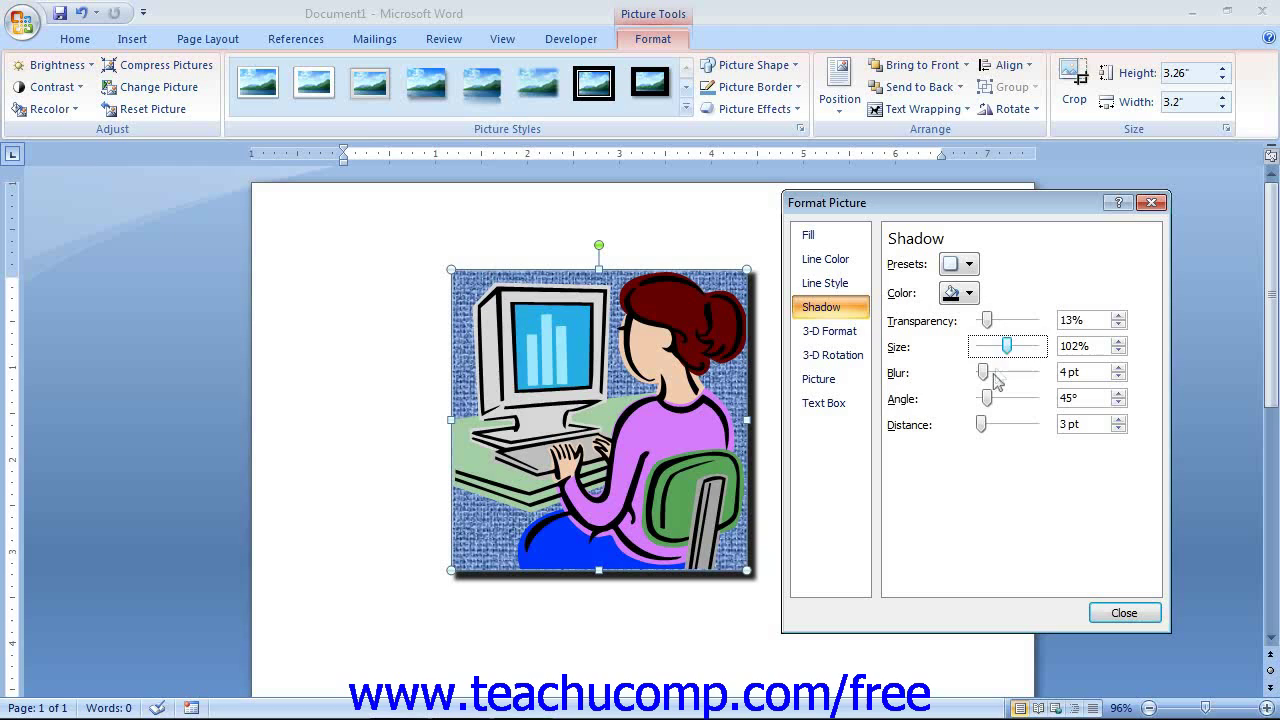
{"action": "left_click", "coordinate": [984, 372]}
{"action": "left_click_drag", "start_coordinate": [984, 372], "coordinate": [986, 373]}
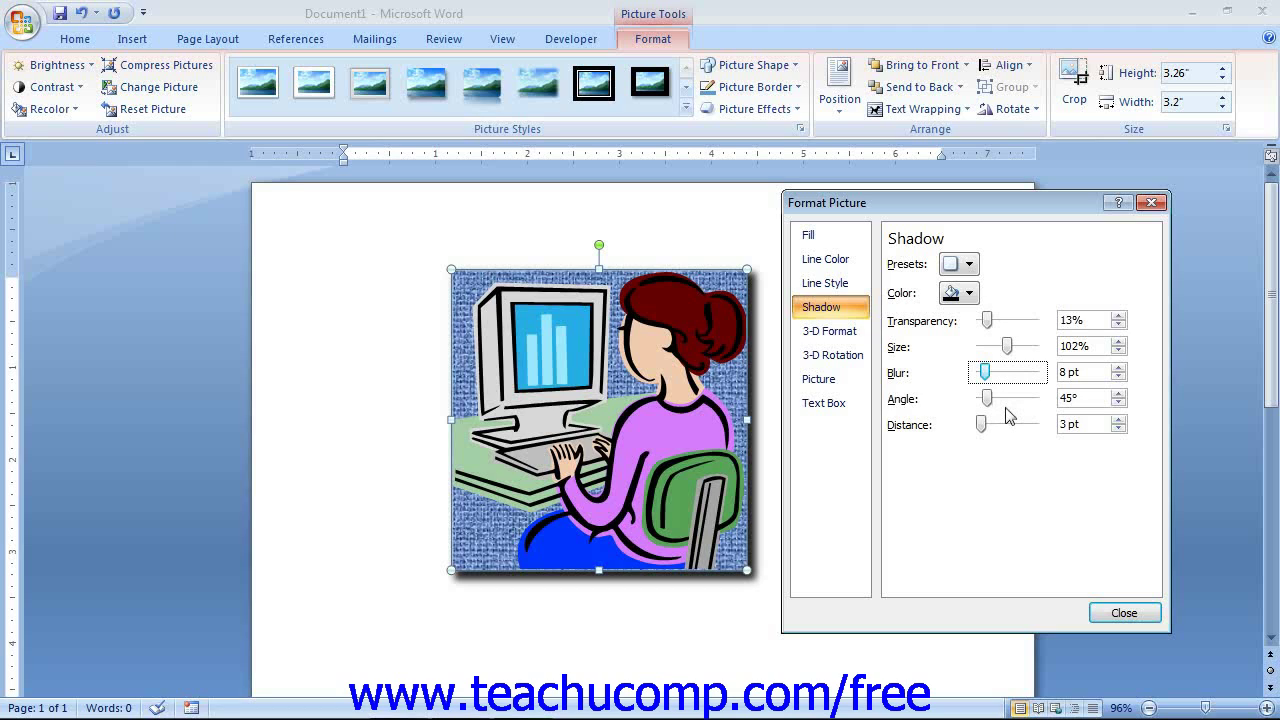
Review the top bevel, surface material and lighting choices in the picture's 3-D Format settings without changing them.
{"action": "left_click", "coordinate": [860, 340]}
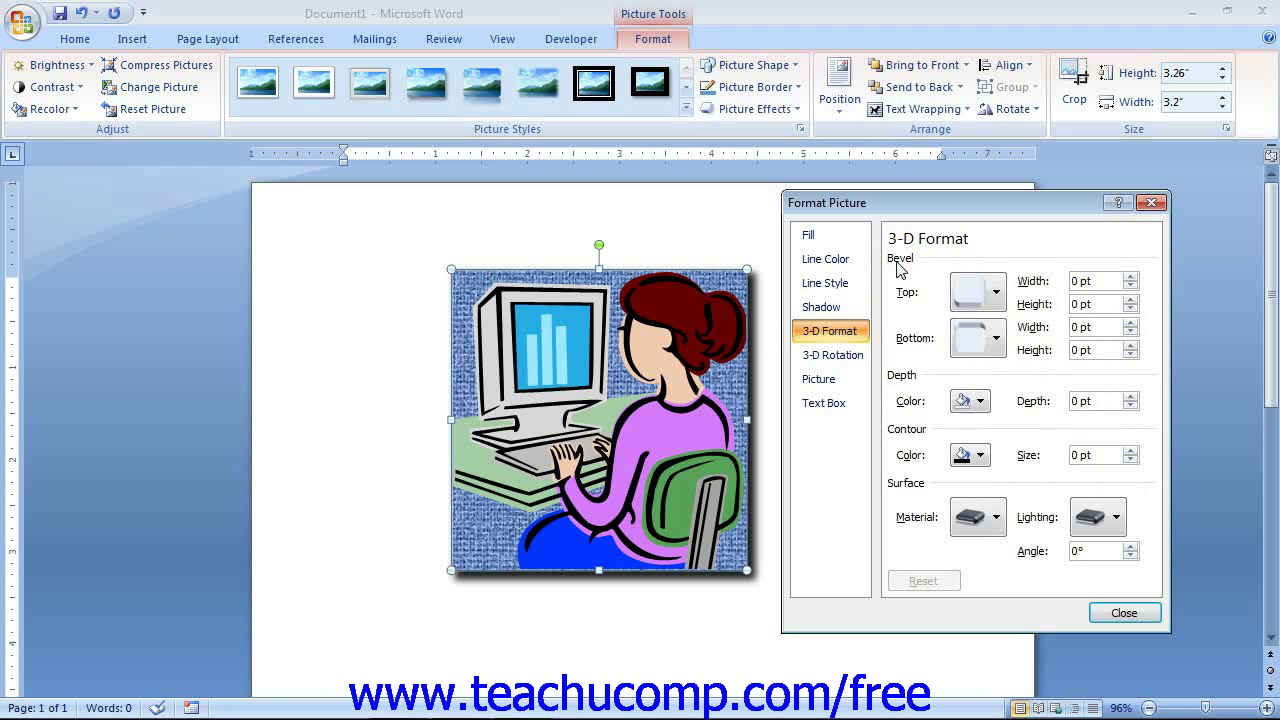
{"action": "left_click", "coordinate": [977, 303]}
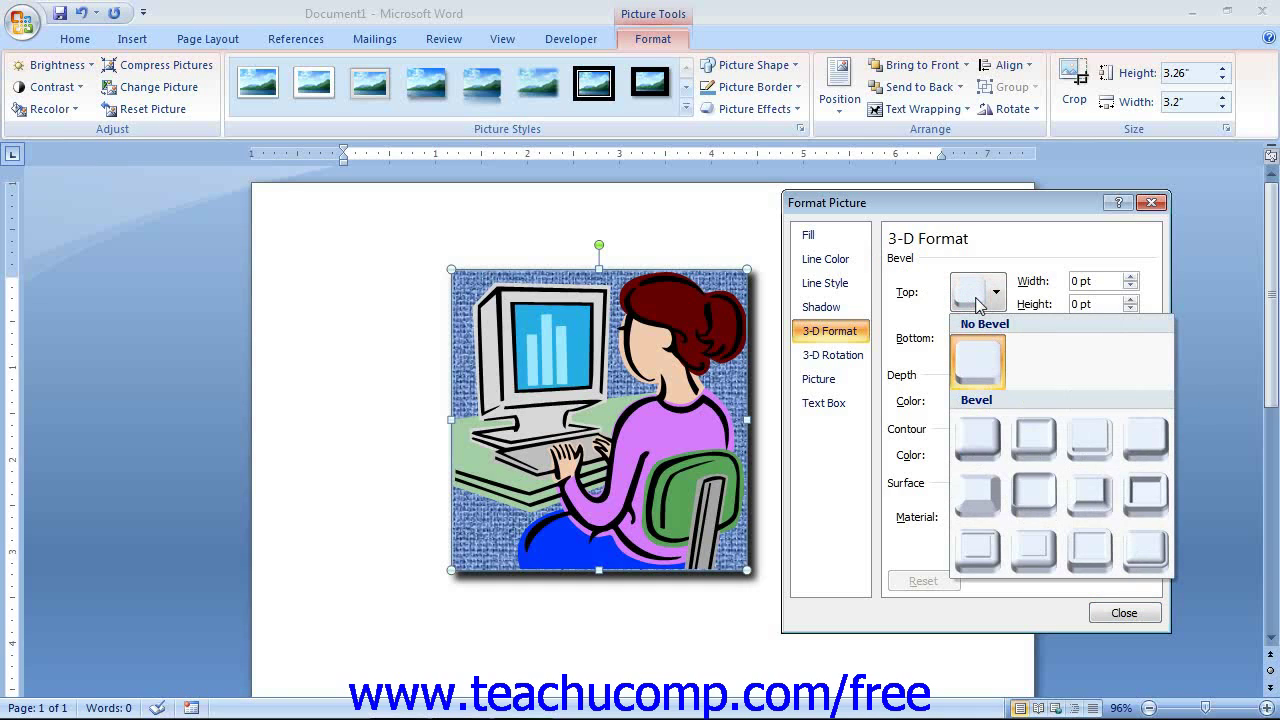
{"action": "left_click", "coordinate": [978, 303]}
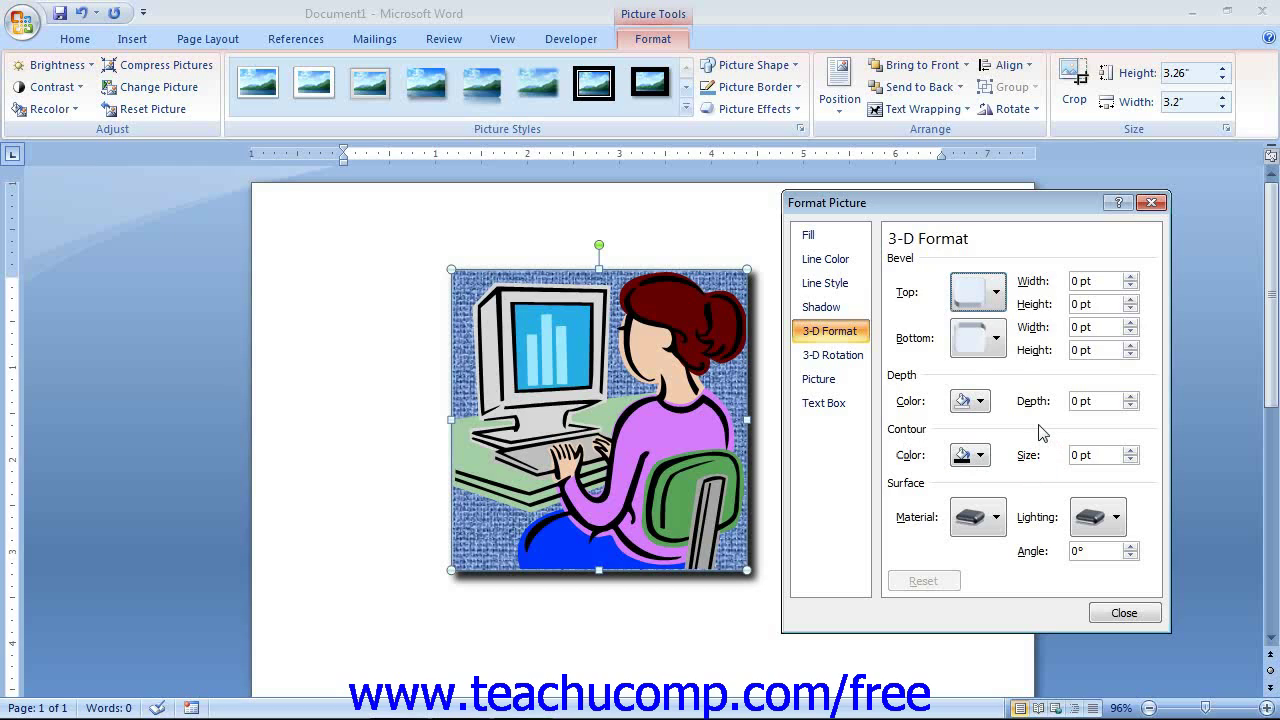
{"action": "left_click", "coordinate": [904, 484]}
{"action": "left_click", "coordinate": [969, 530]}
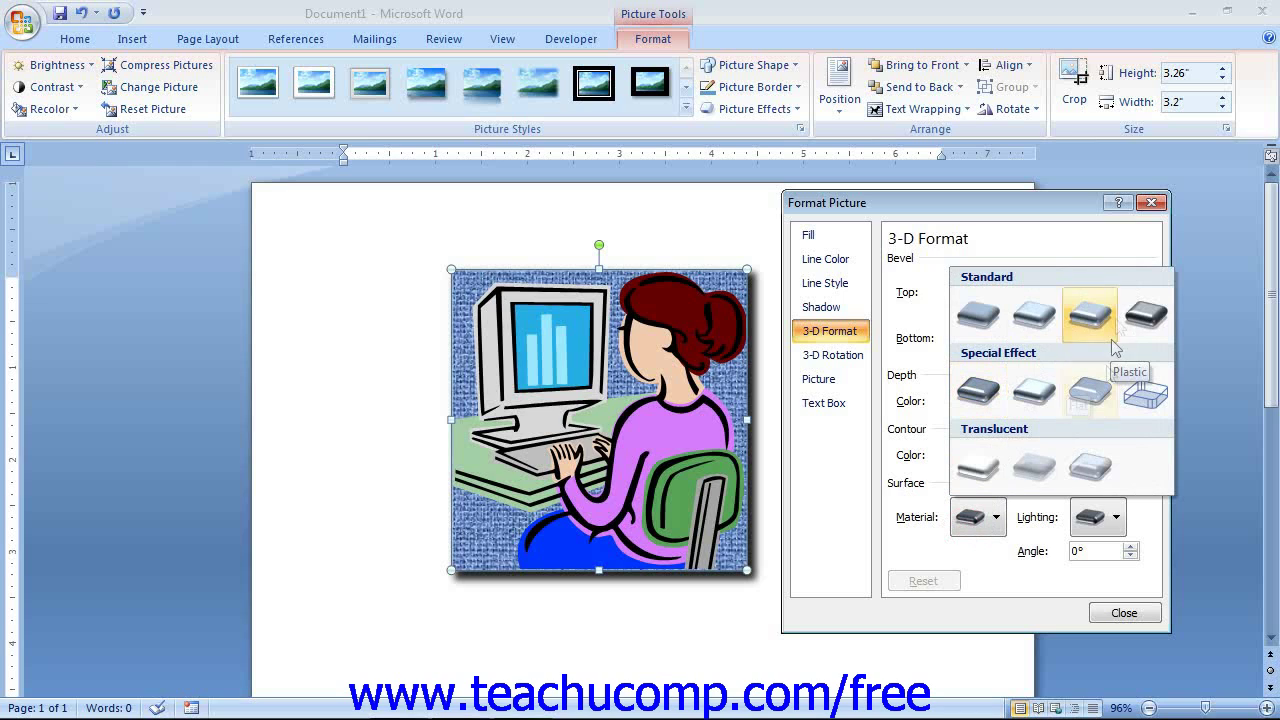
{"action": "left_click", "coordinate": [930, 503]}
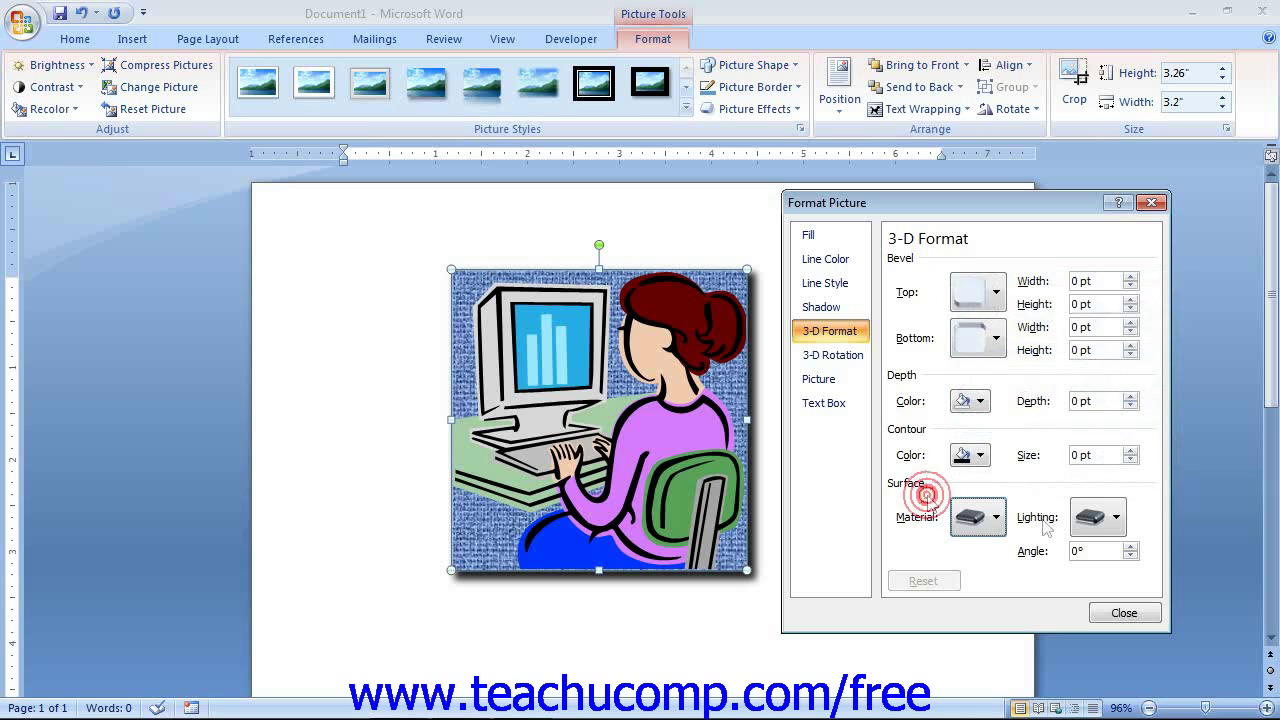
{"action": "left_click", "coordinate": [1116, 515]}
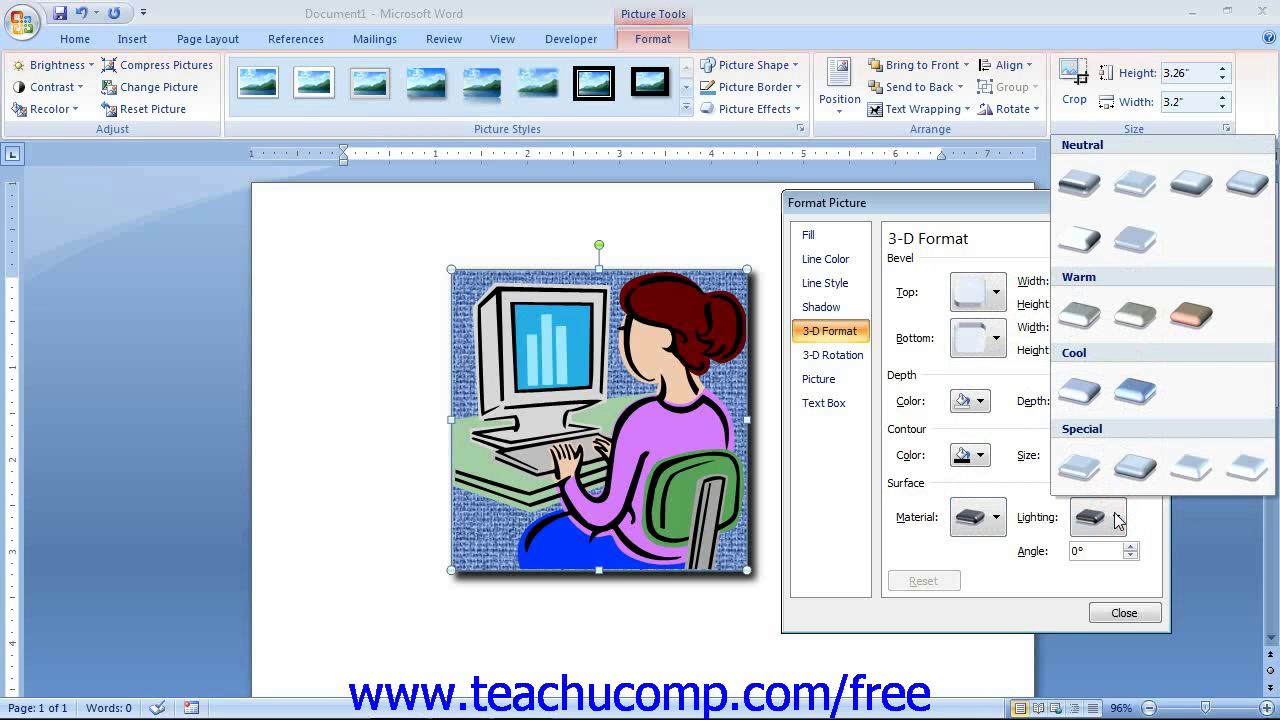
{"action": "left_click", "coordinate": [1116, 517]}
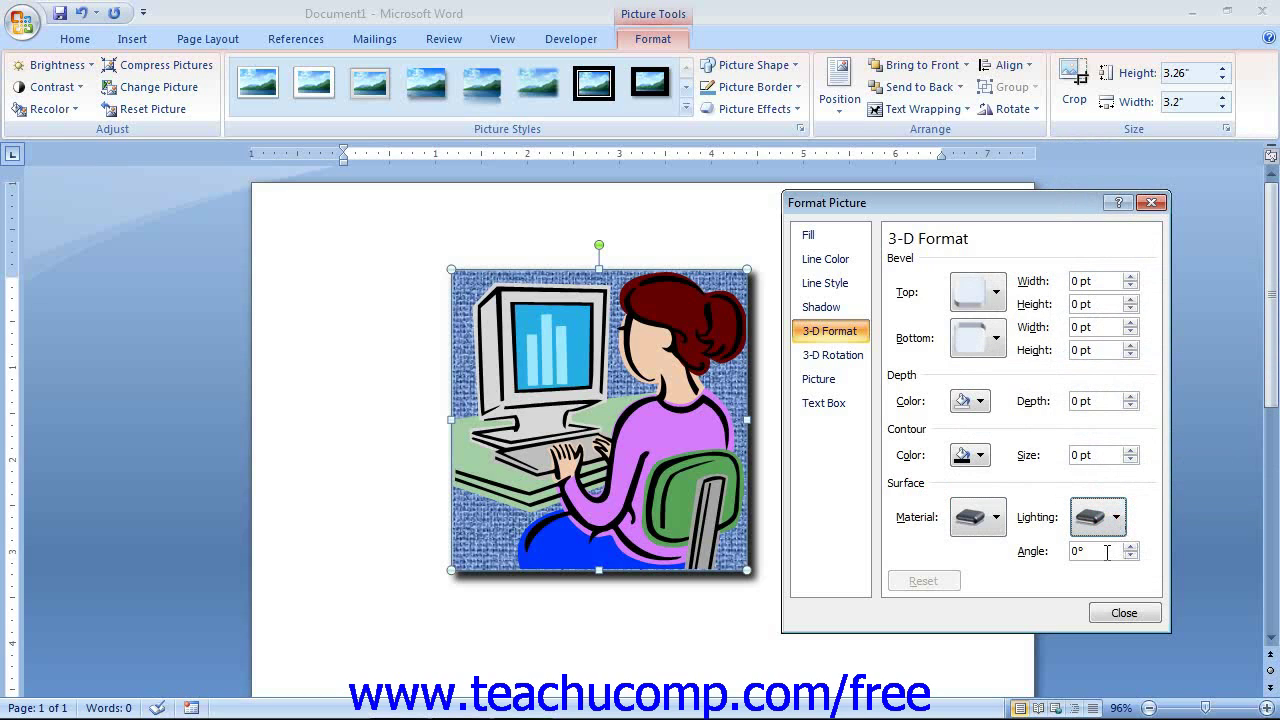
Apply the second preset in the first Perspective row as the picture's 3-D rotation.
{"action": "left_click", "coordinate": [861, 357]}
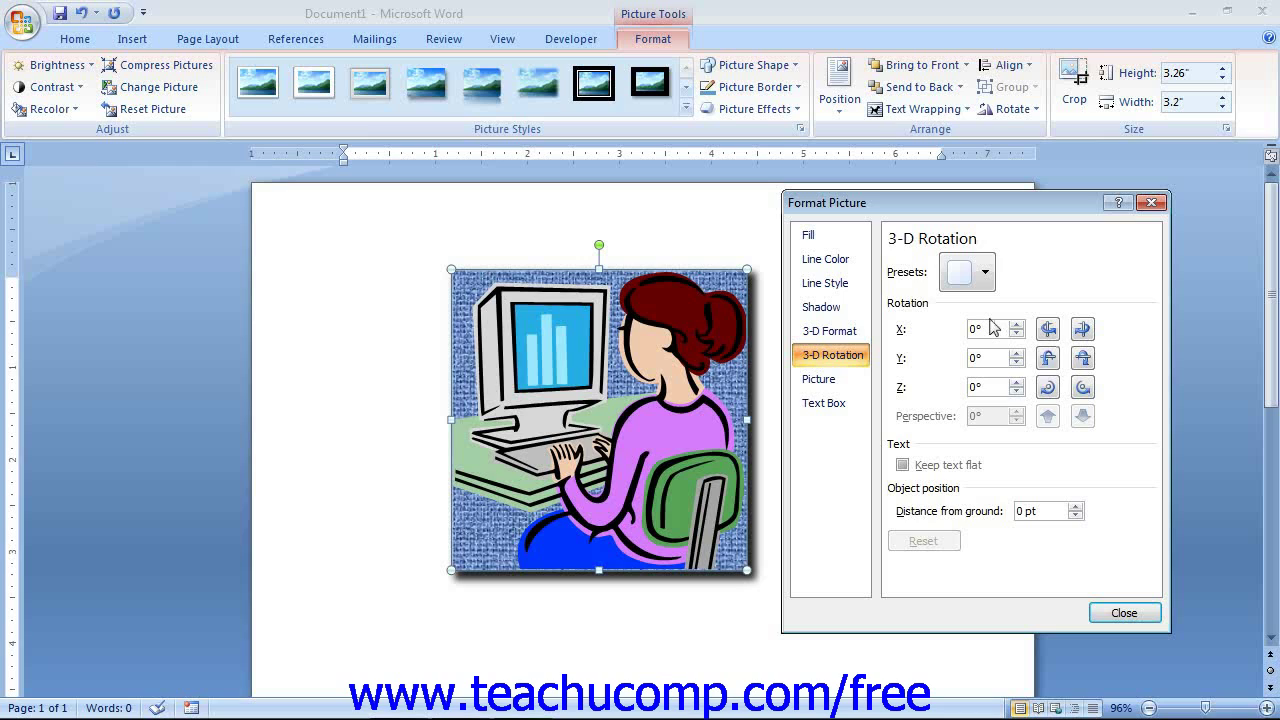
{"action": "left_click", "coordinate": [958, 273]}
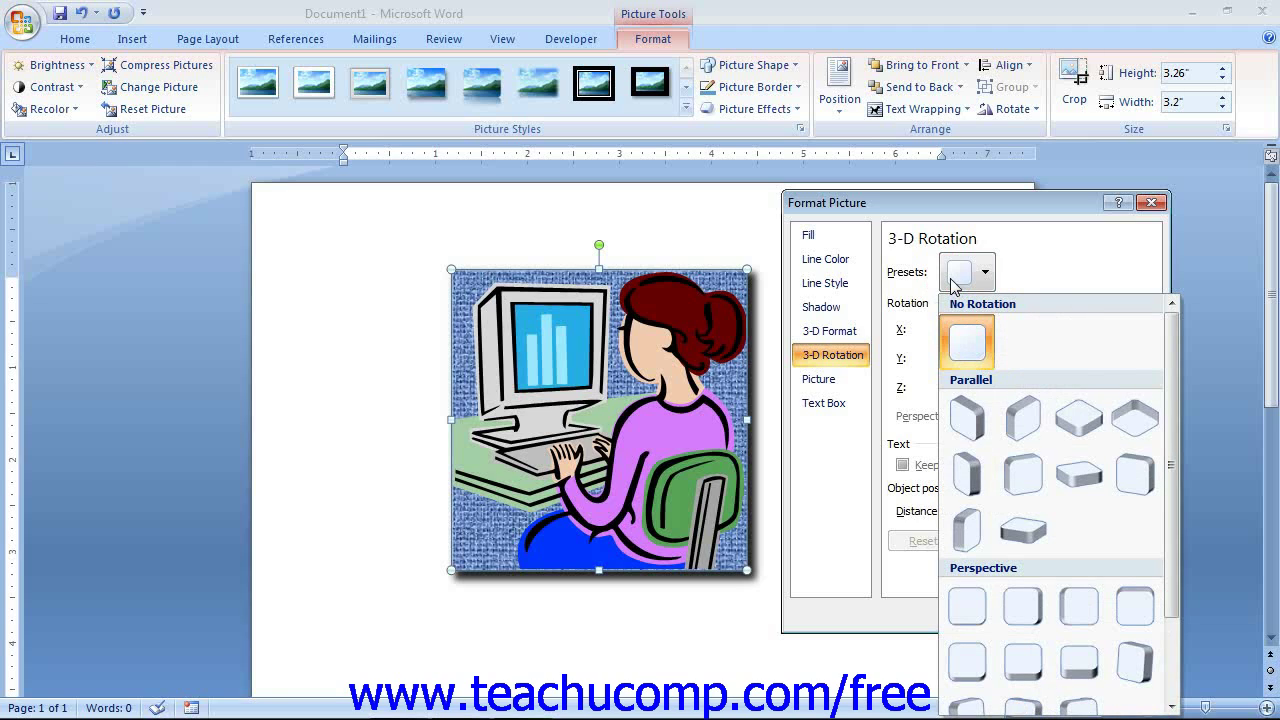
{"action": "left_click", "coordinate": [953, 284]}
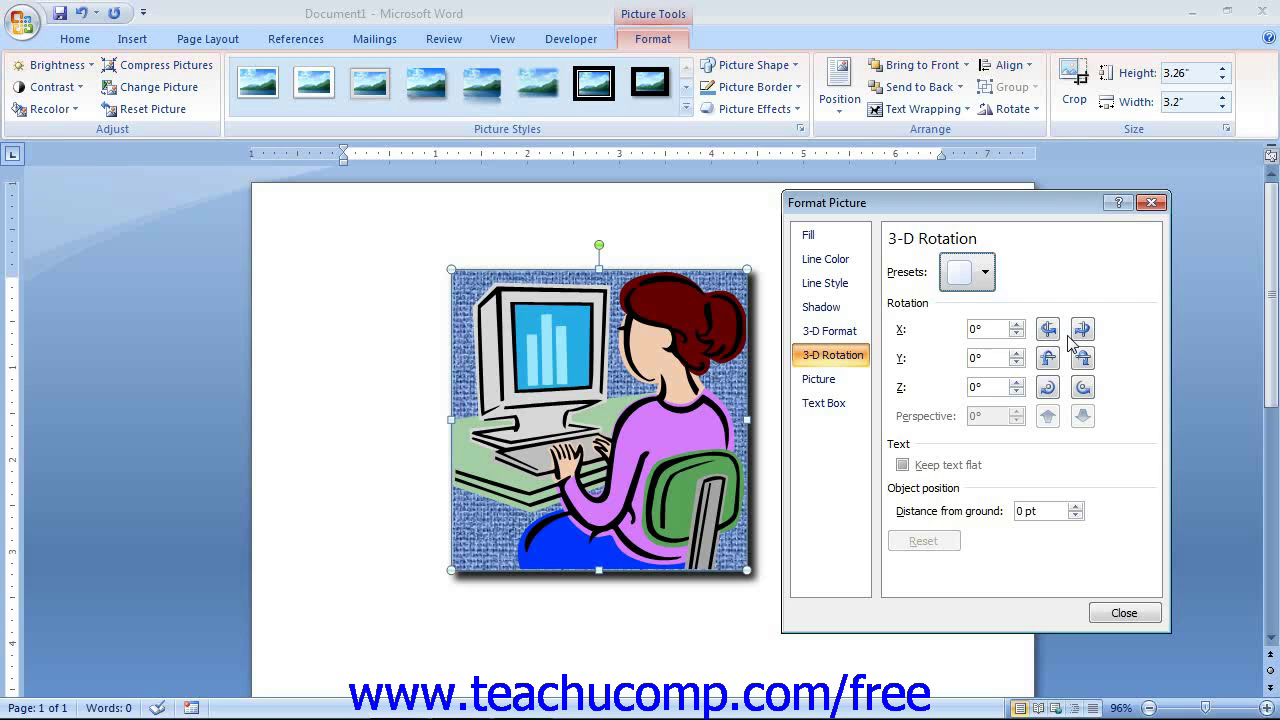
{"action": "left_click", "coordinate": [985, 272]}
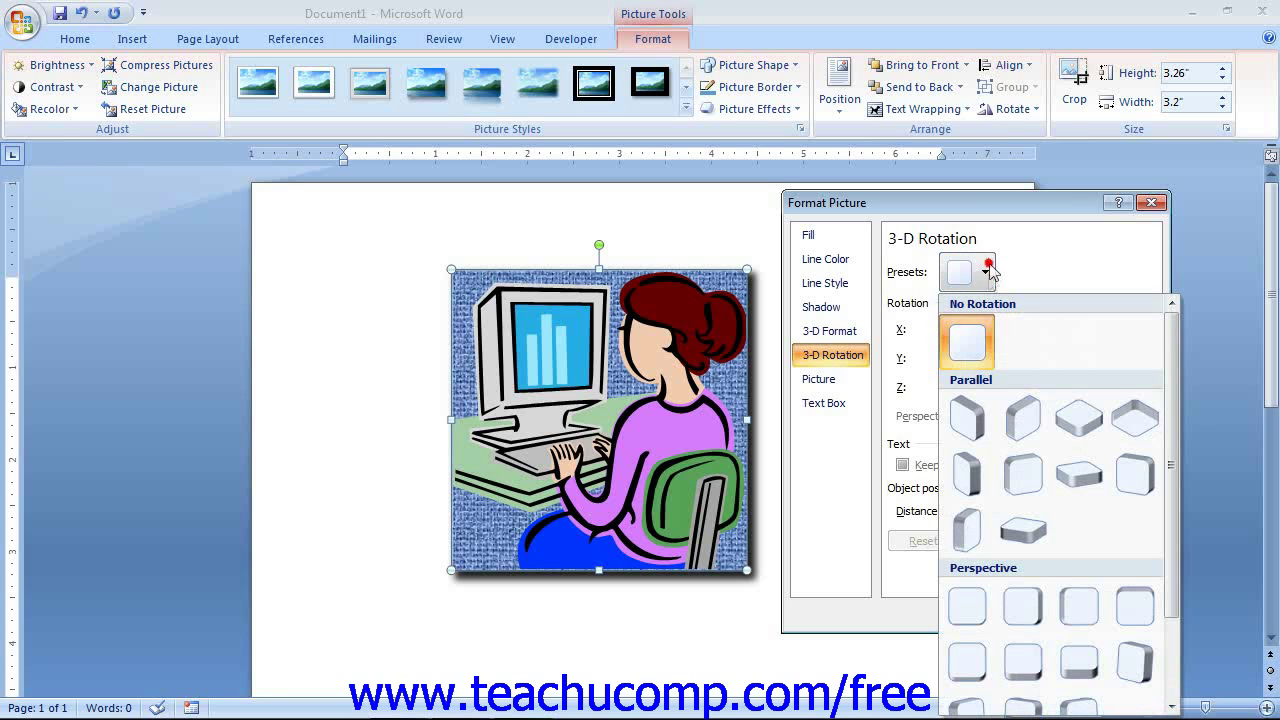
{"action": "left_click", "coordinate": [1030, 612]}
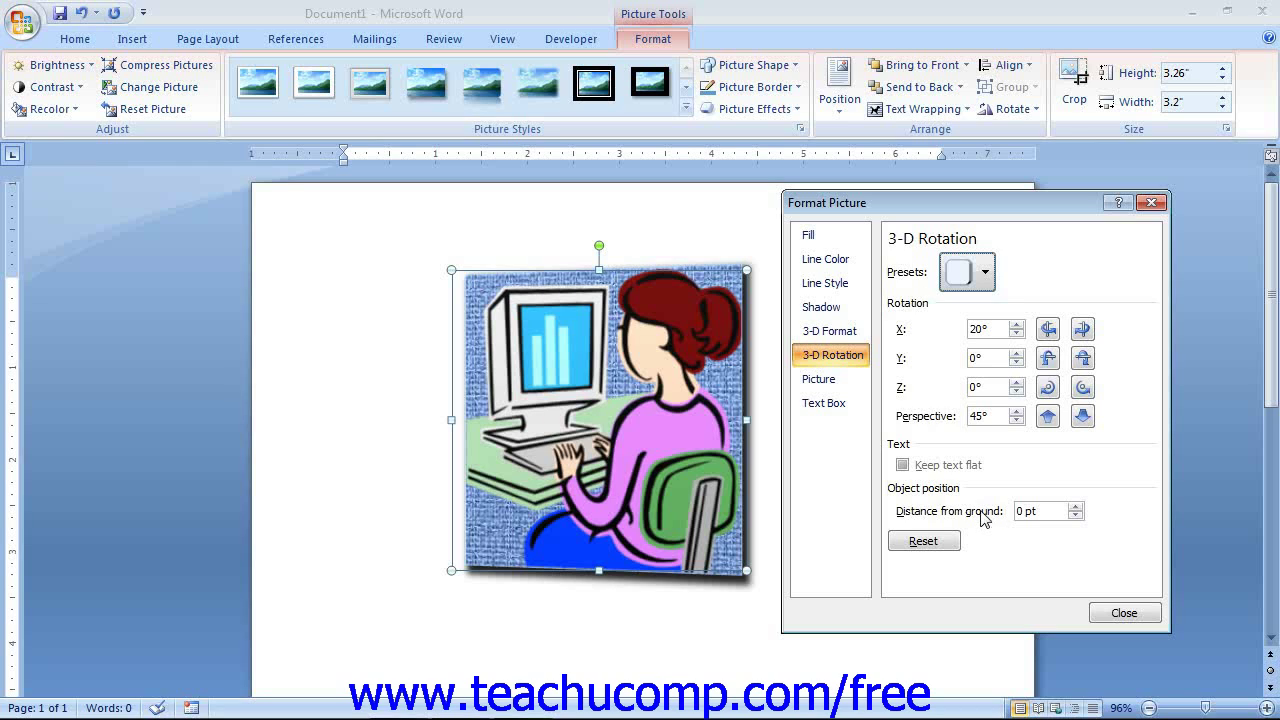
Review the picture's recolor choices and the Text Box settings without changing them.
{"action": "left_click", "coordinate": [850, 380]}
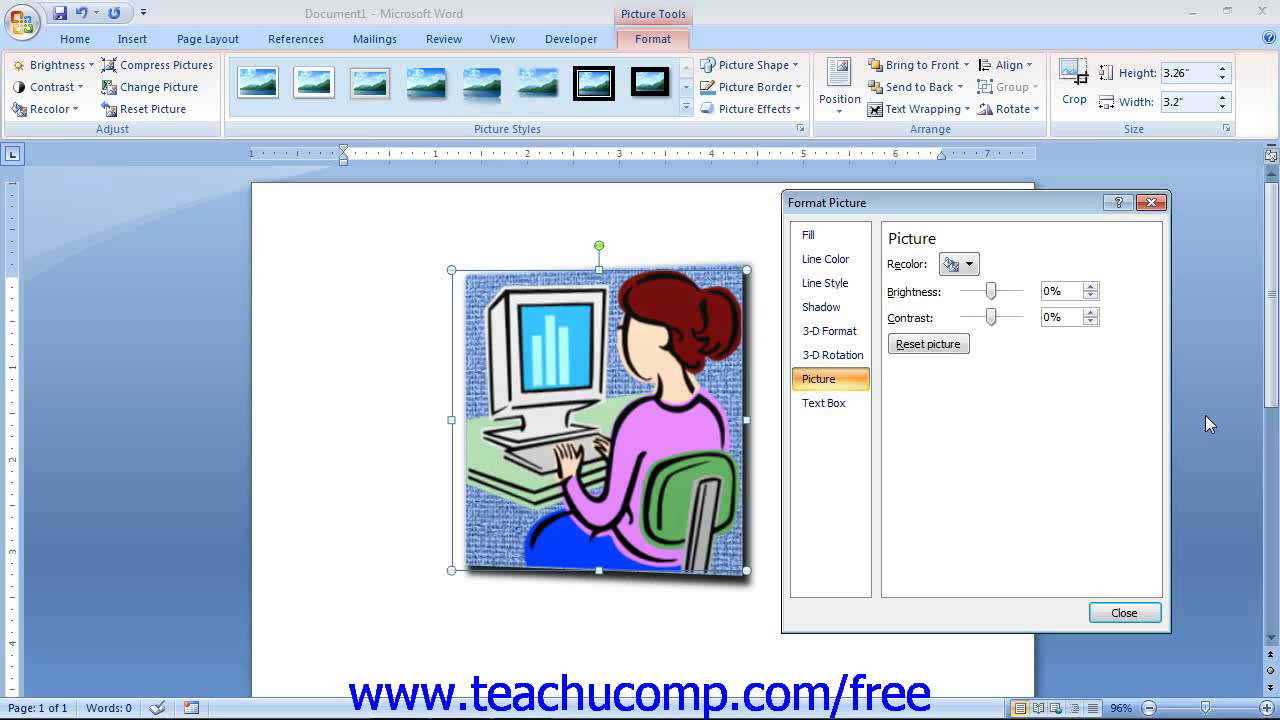
{"action": "left_click", "coordinate": [968, 264]}
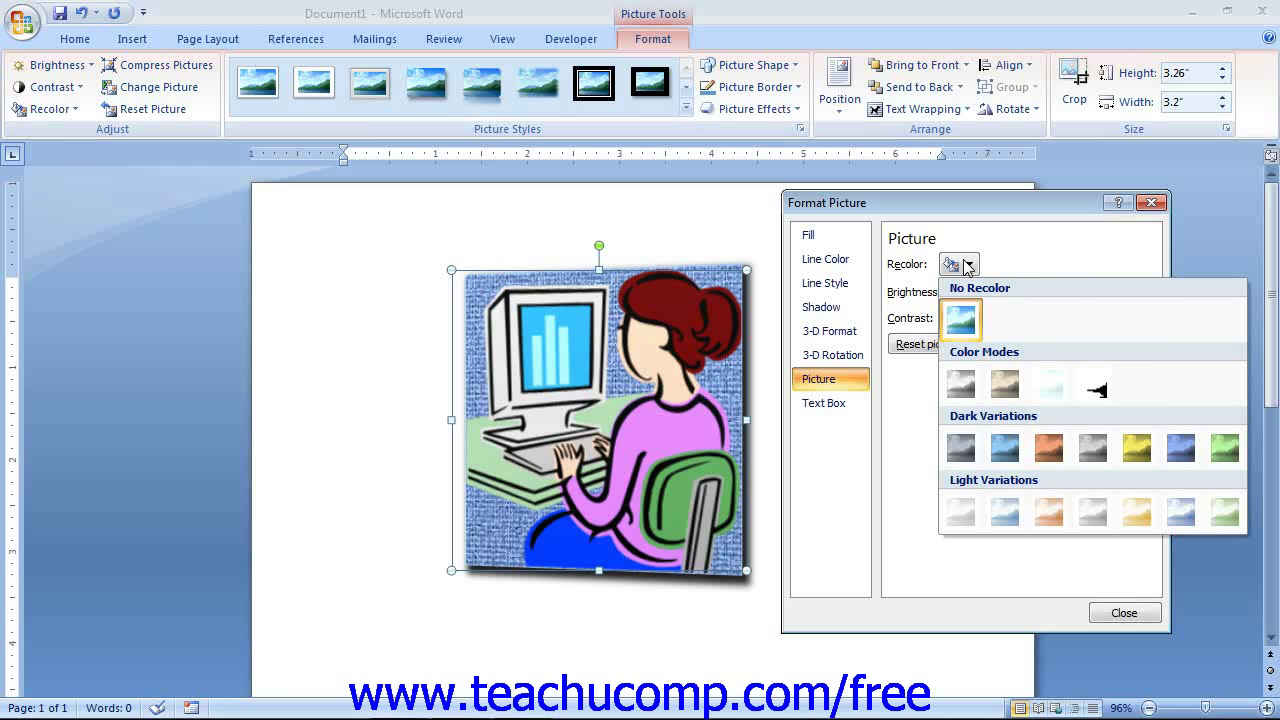
{"action": "left_click", "coordinate": [968, 264]}
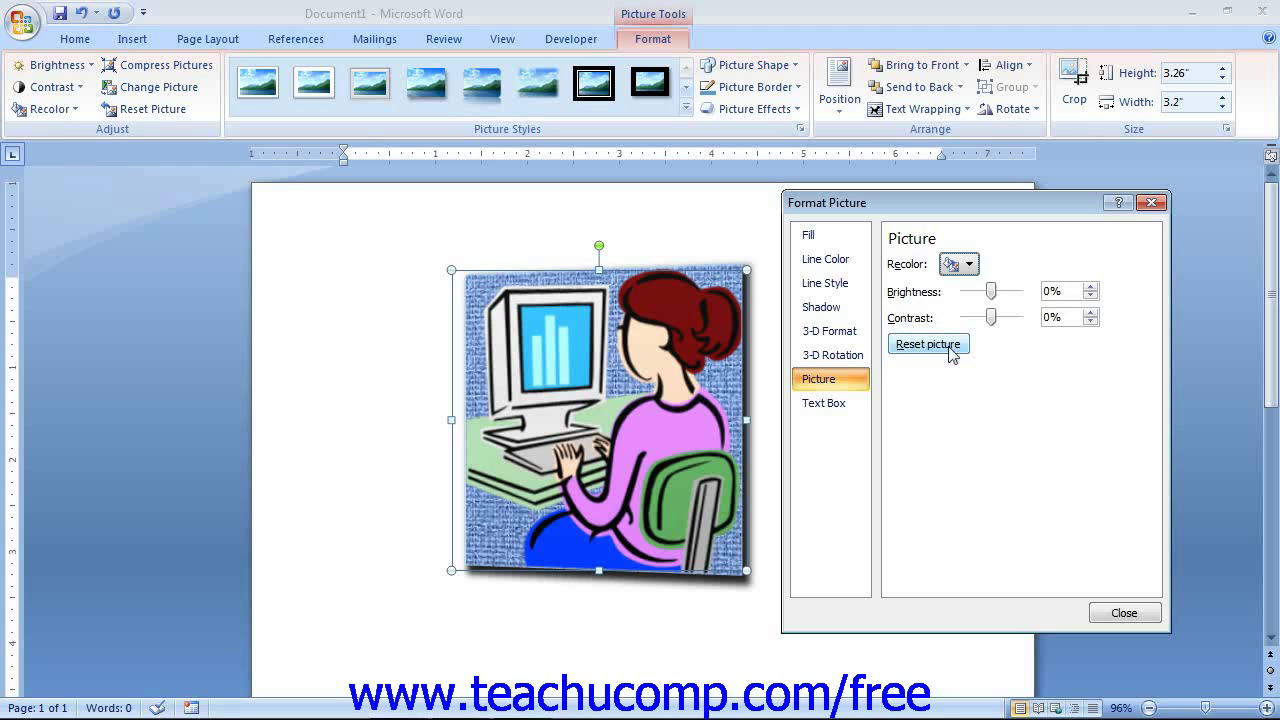
{"action": "left_click", "coordinate": [845, 404]}
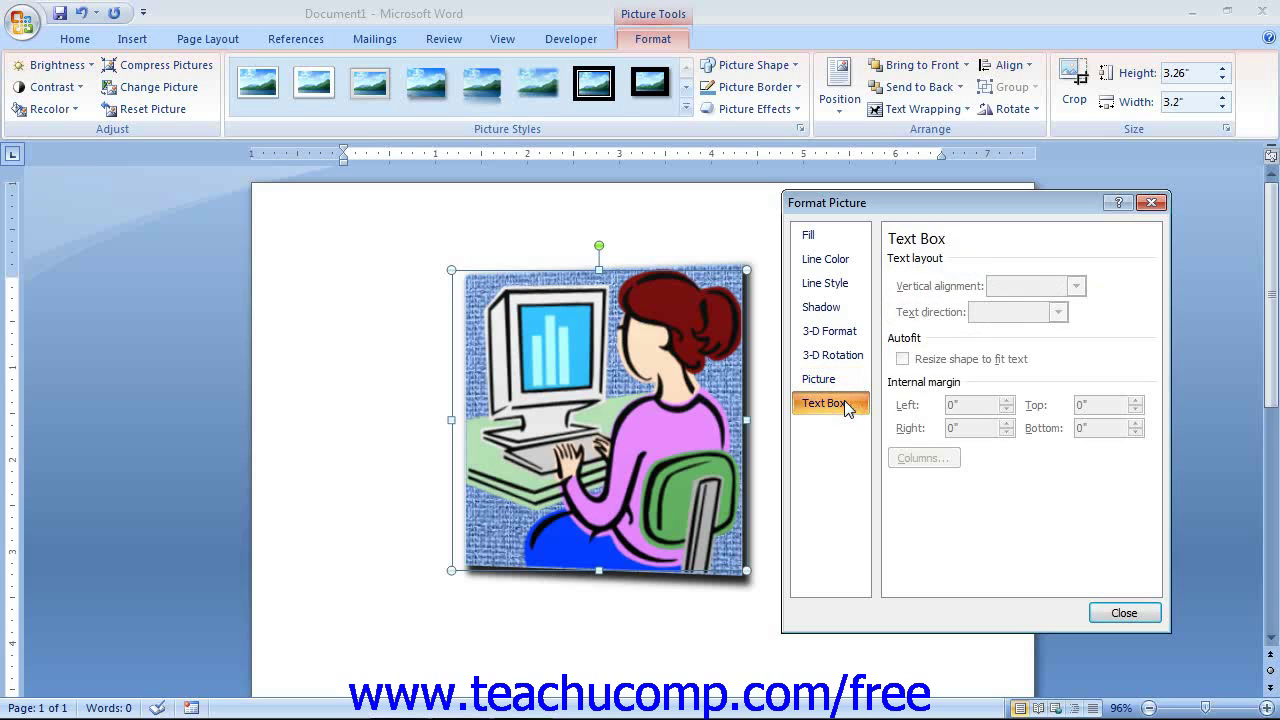